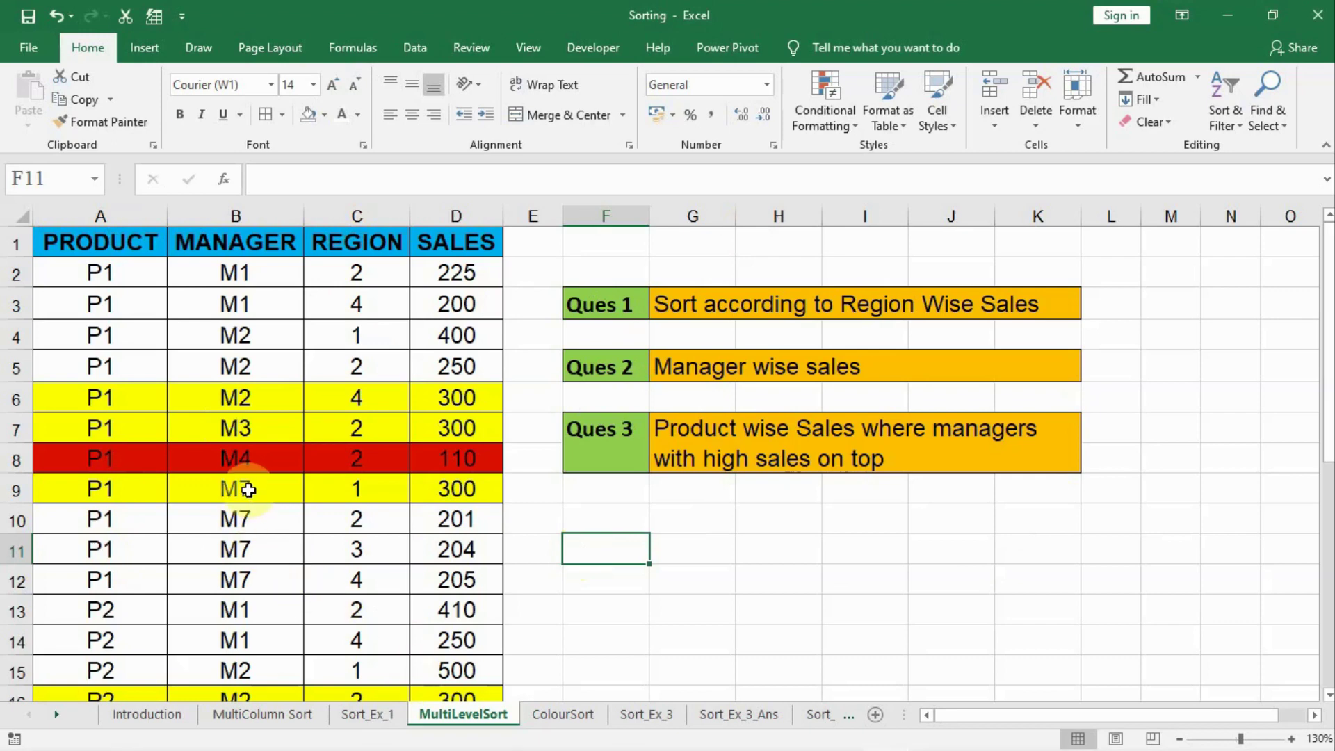
Examine the product, manager, region and sales records and the colour-highlighted rows on the MultiLevelSort sheet.
{"action": "scroll", "coordinate": [248, 490], "scroll_direction": "down", "scroll_amount": 3}
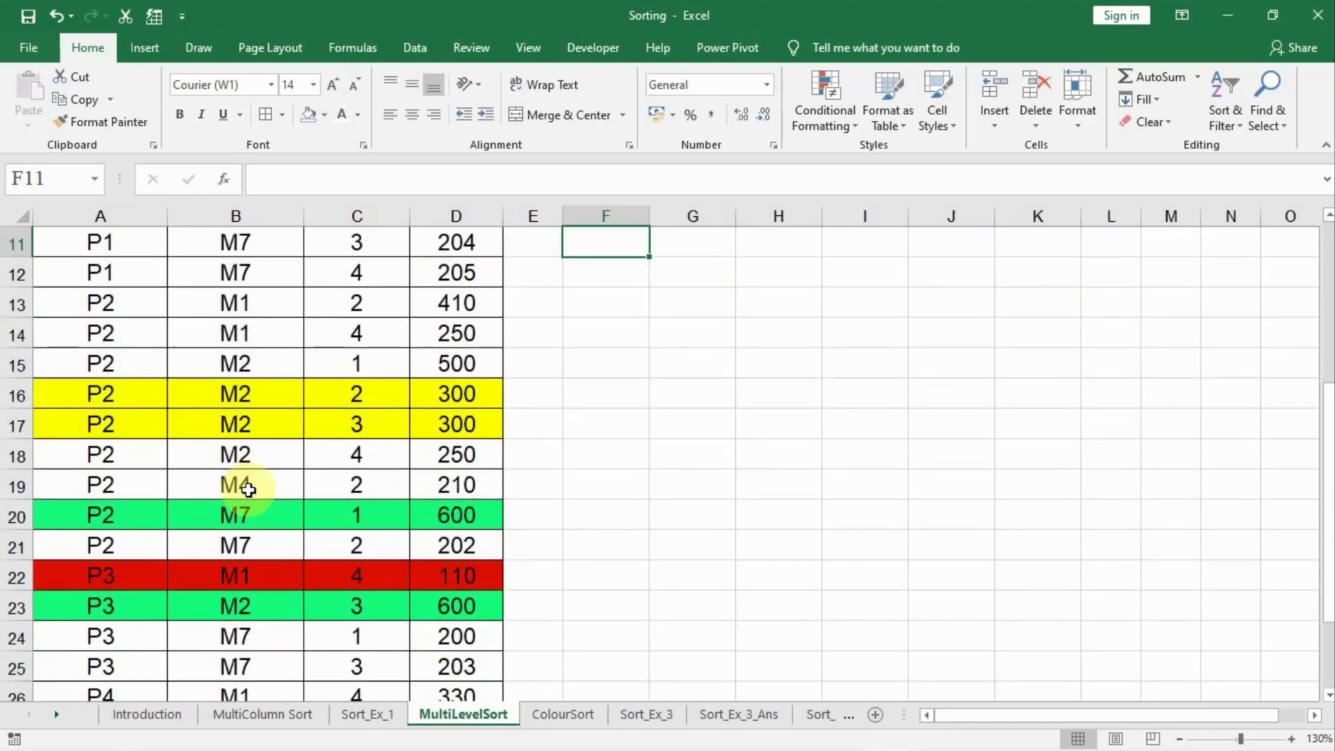
{"action": "scroll", "coordinate": [249, 490], "scroll_direction": "down", "scroll_amount": 2}
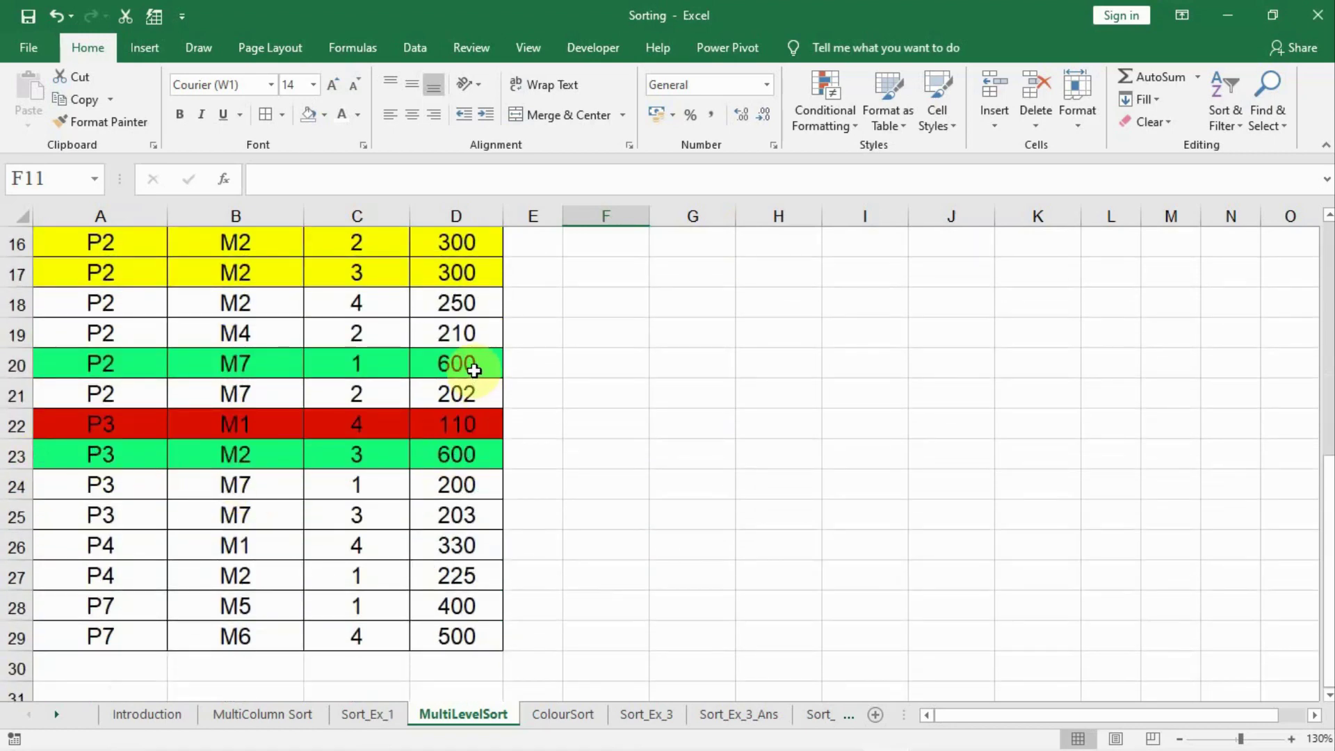
{"action": "scroll", "coordinate": [474, 371], "scroll_direction": "up", "scroll_amount": 2}
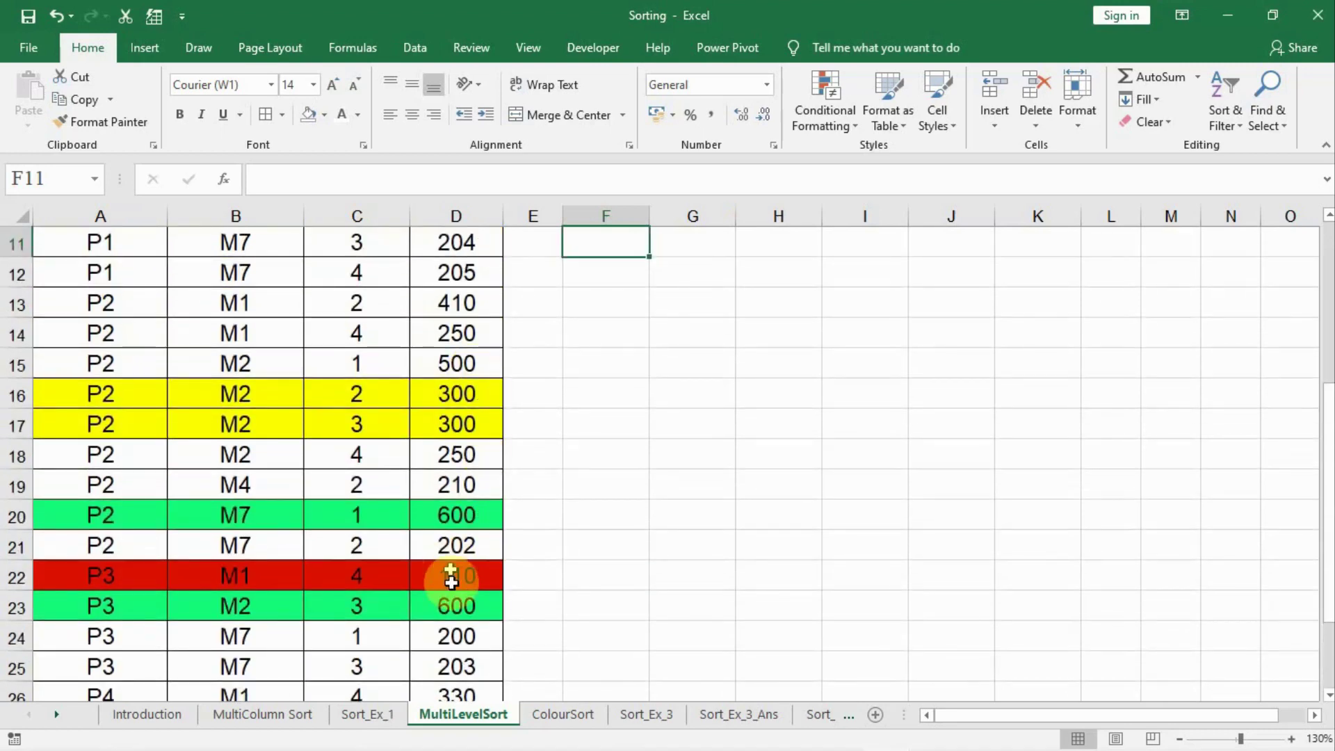
{"action": "scroll", "coordinate": [471, 581], "scroll_direction": "up", "scroll_amount": 2}
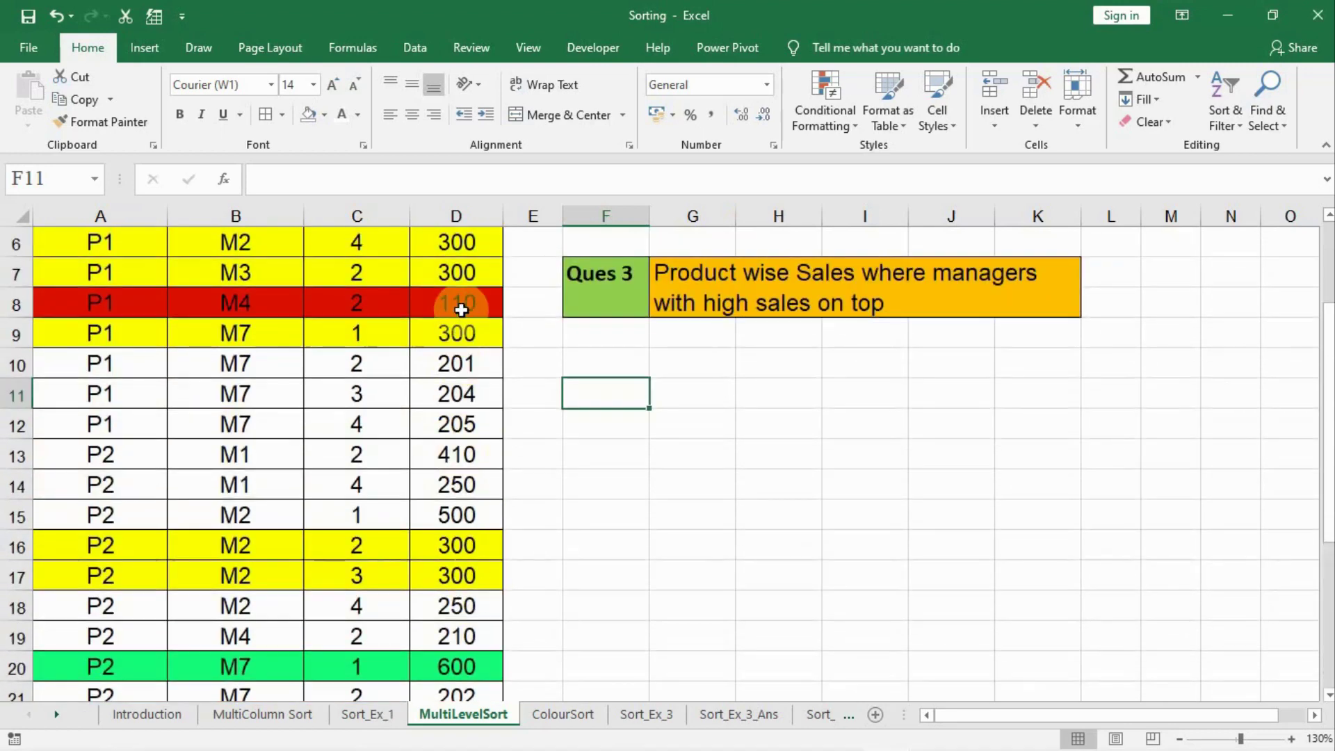
{"action": "scroll", "coordinate": [456, 307], "scroll_direction": "up", "scroll_amount": 2}
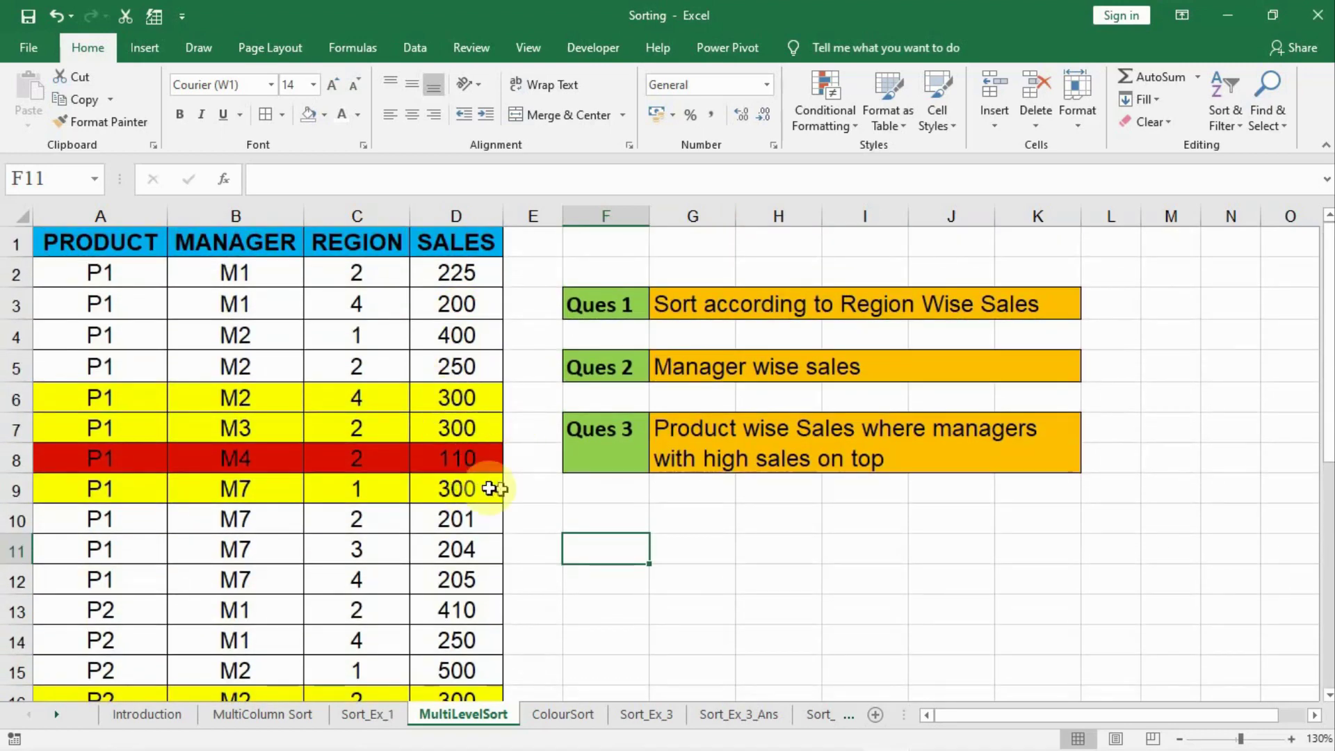
{"action": "scroll", "coordinate": [485, 501], "scroll_direction": "down", "scroll_amount": 4}
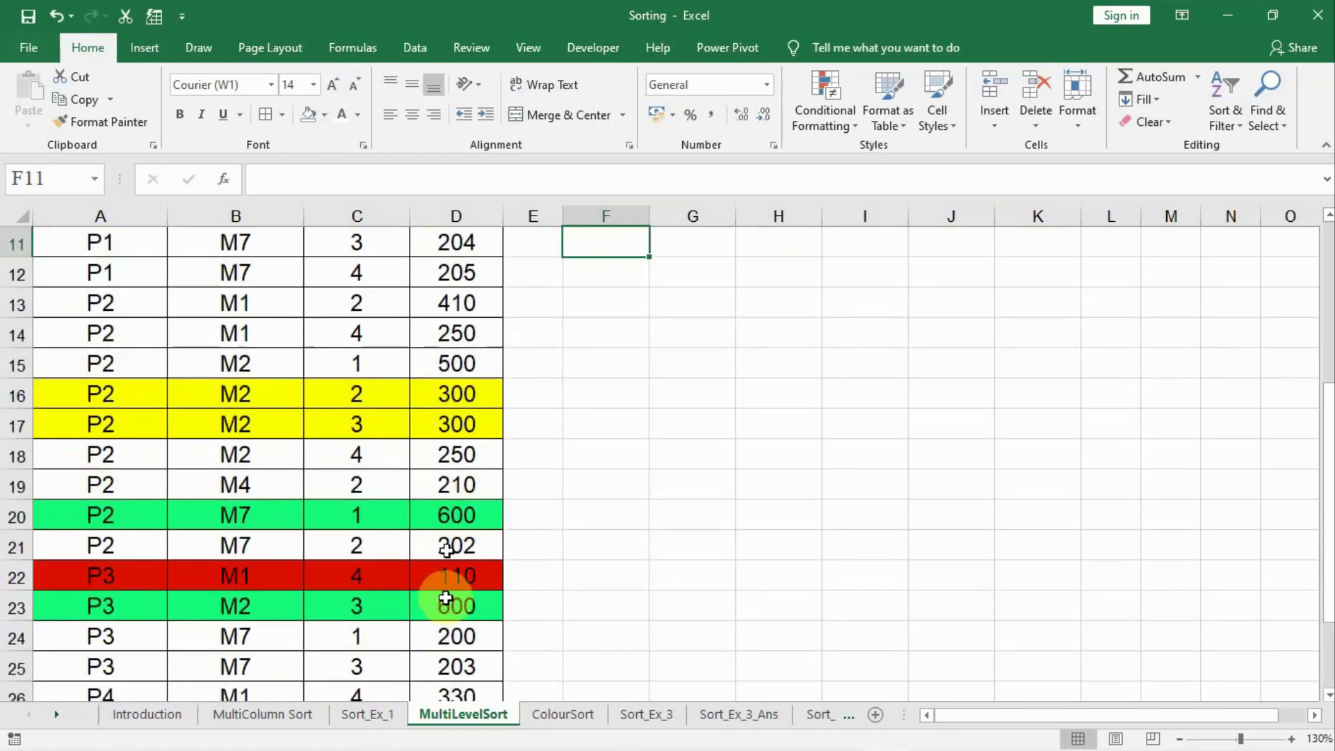
{"action": "scroll", "coordinate": [423, 560], "scroll_direction": "down", "scroll_amount": 1}
{"action": "scroll", "coordinate": [423, 555], "scroll_direction": "up", "scroll_amount": 5}
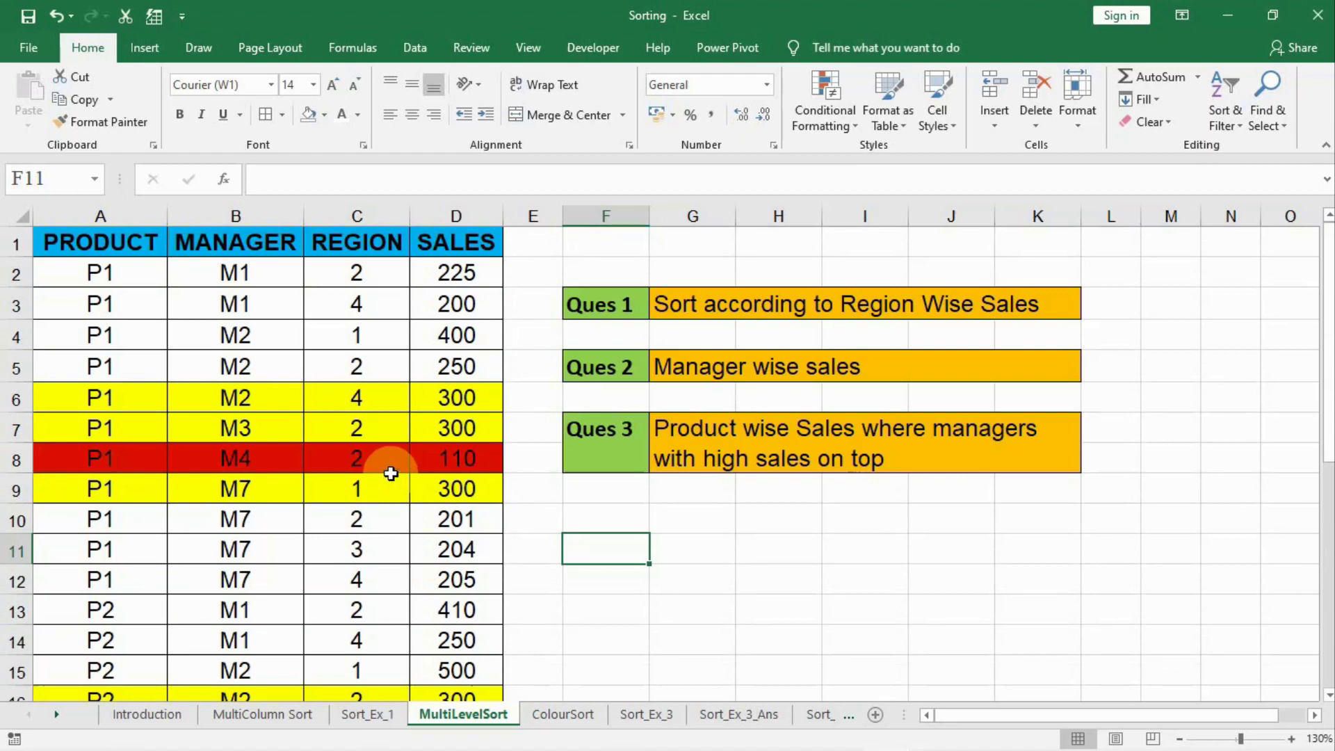
Sort the whole data table by SALES cell values from Largest to Smallest.
{"action": "left_click", "coordinate": [215, 341]}
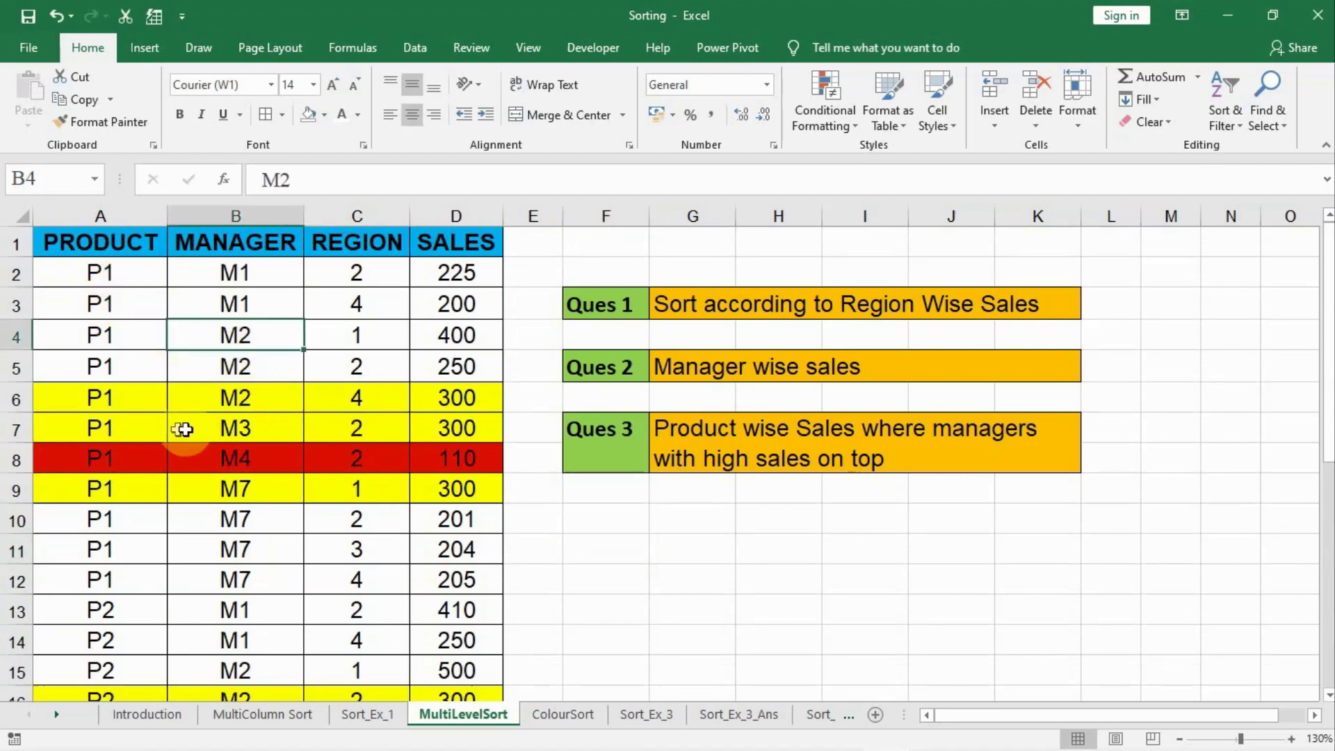
{"action": "key", "text": "ctrl+a"}
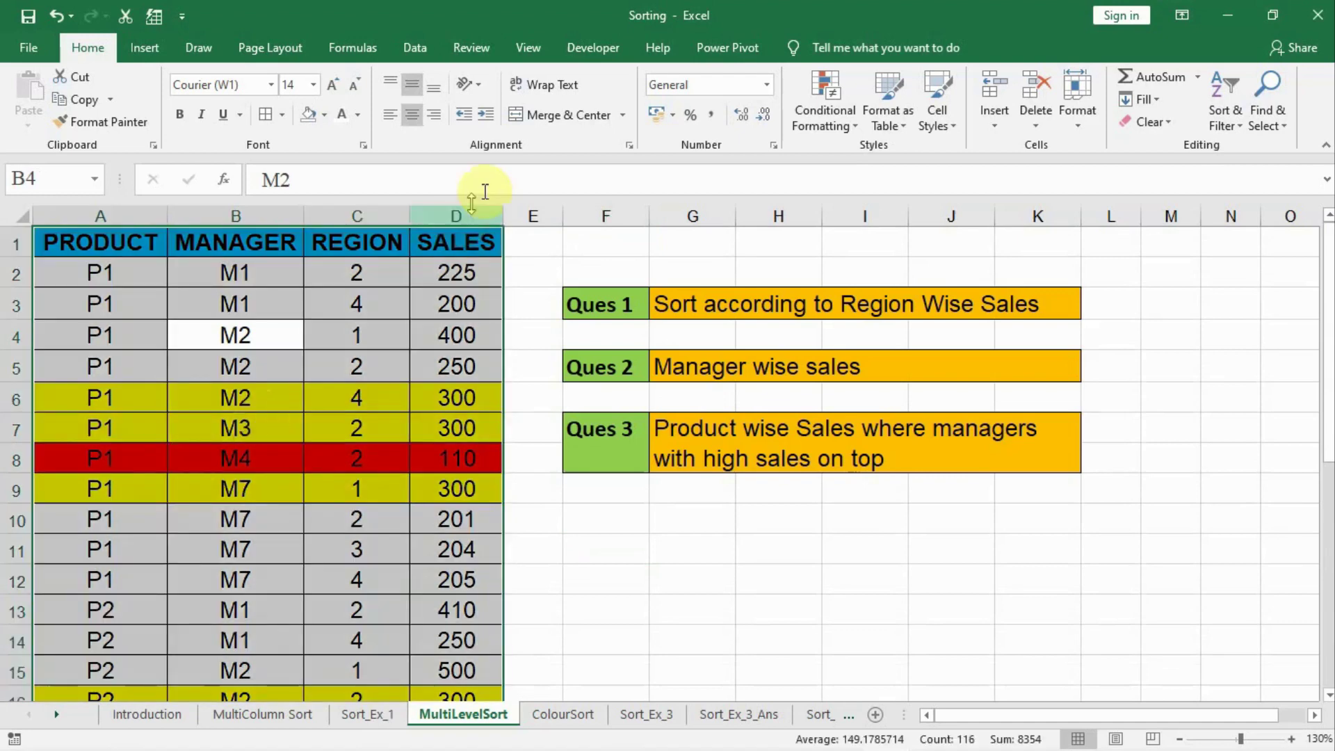
{"action": "left_click", "coordinate": [418, 47]}
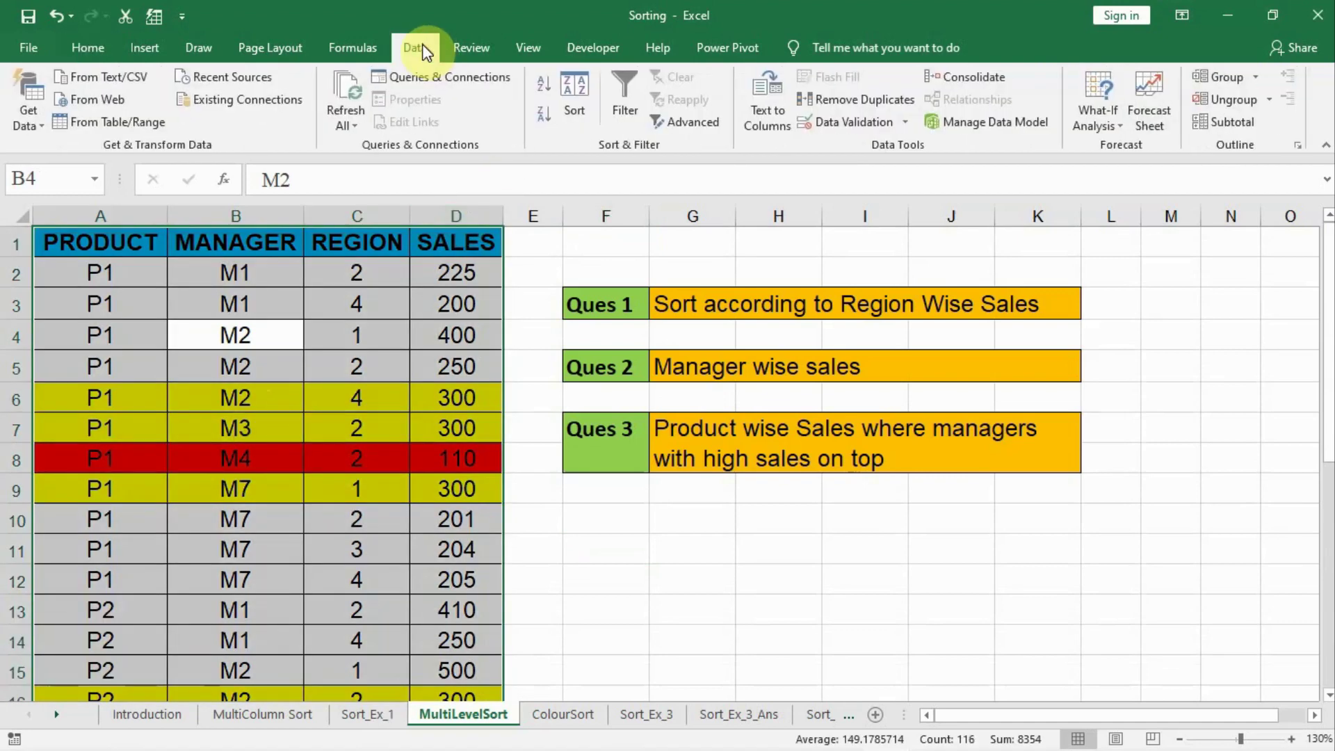
{"action": "left_click", "coordinate": [577, 83]}
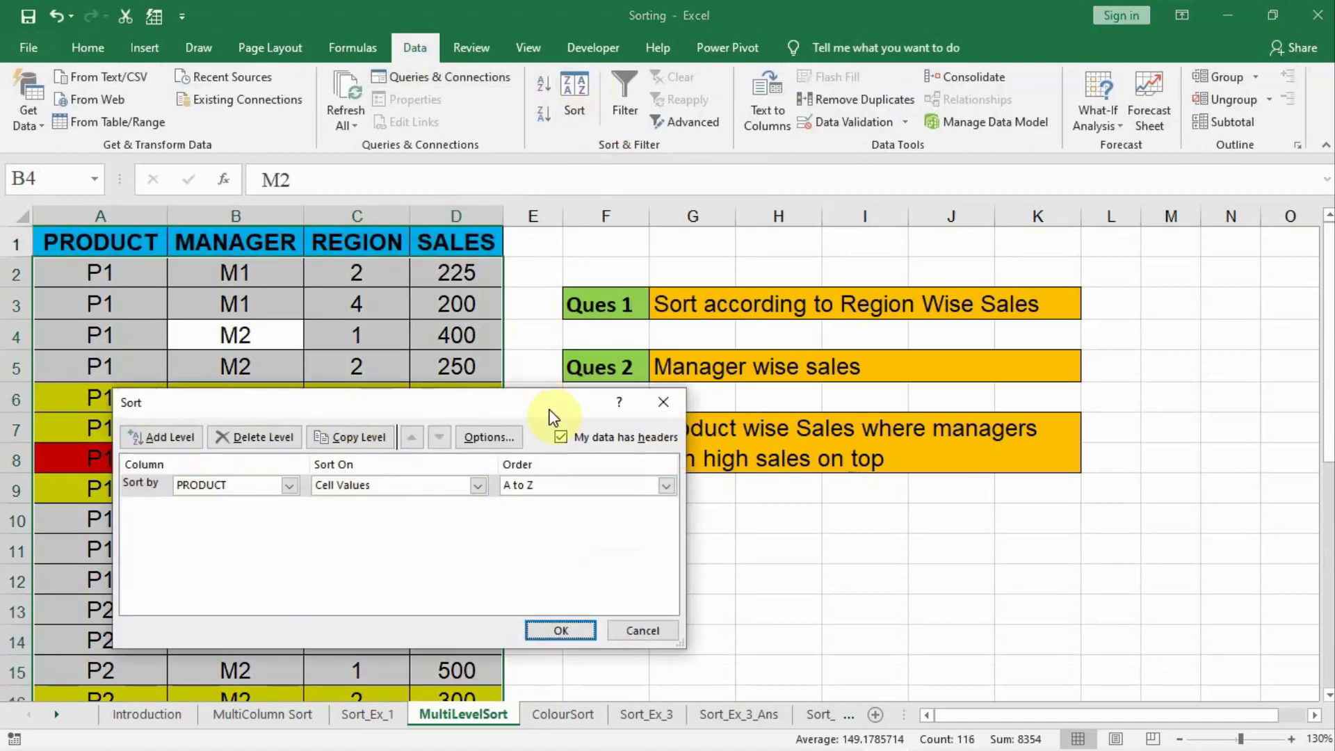
{"action": "left_click_drag", "start_coordinate": [547, 407], "coordinate": [1017, 368]}
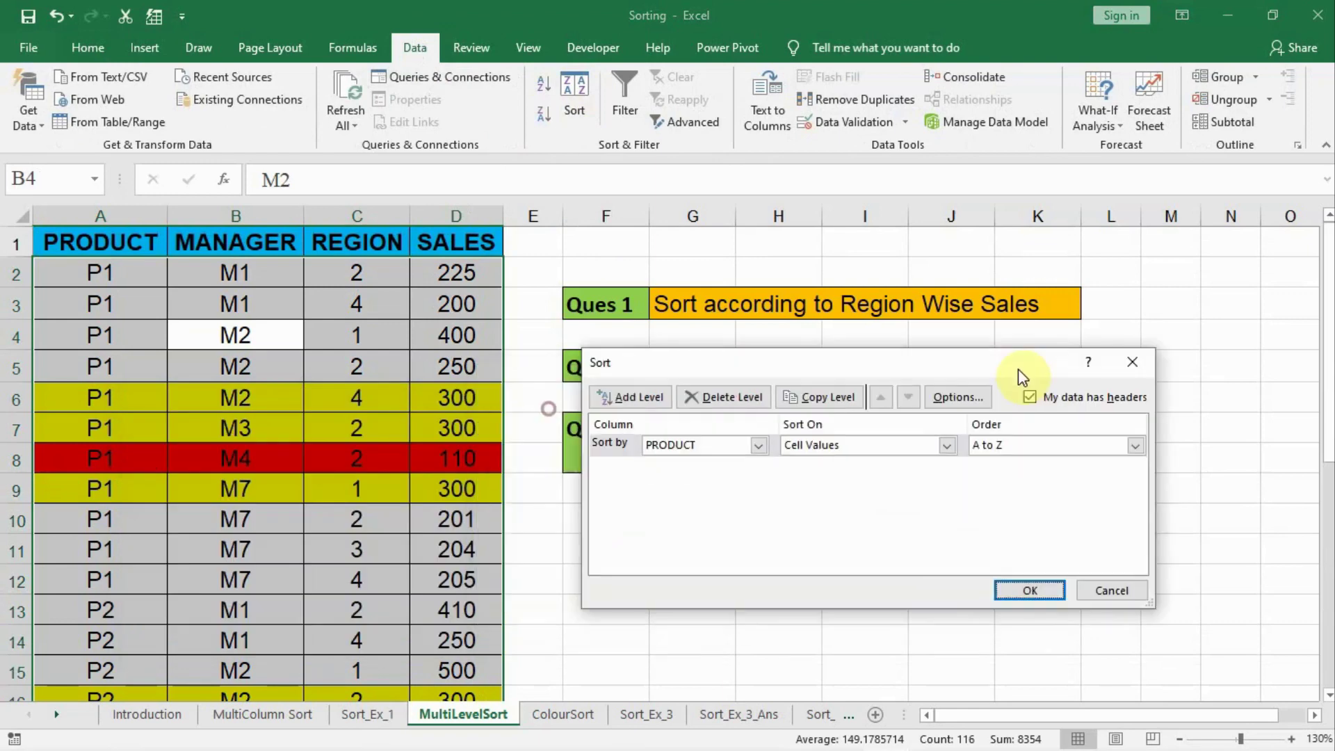
{"action": "left_click", "coordinate": [761, 444]}
{"action": "left_click", "coordinate": [657, 498]}
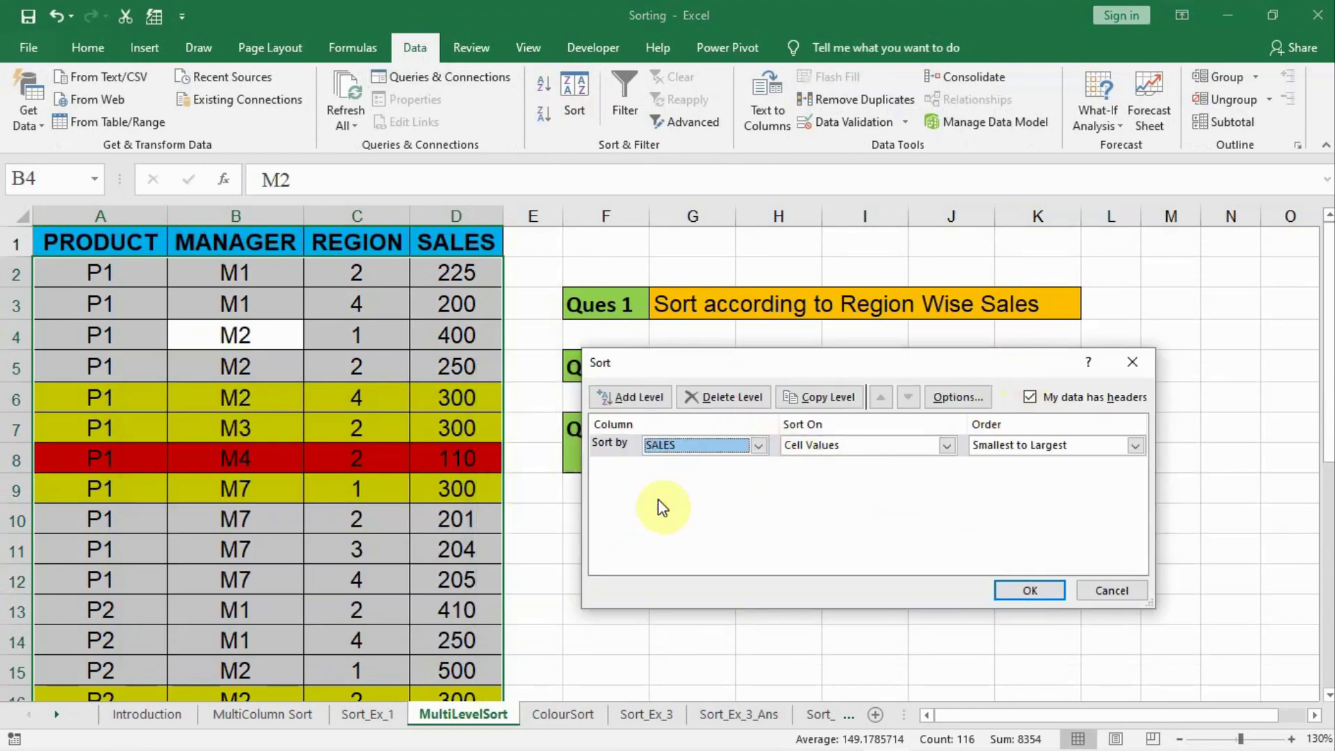
{"action": "left_click", "coordinate": [1027, 451]}
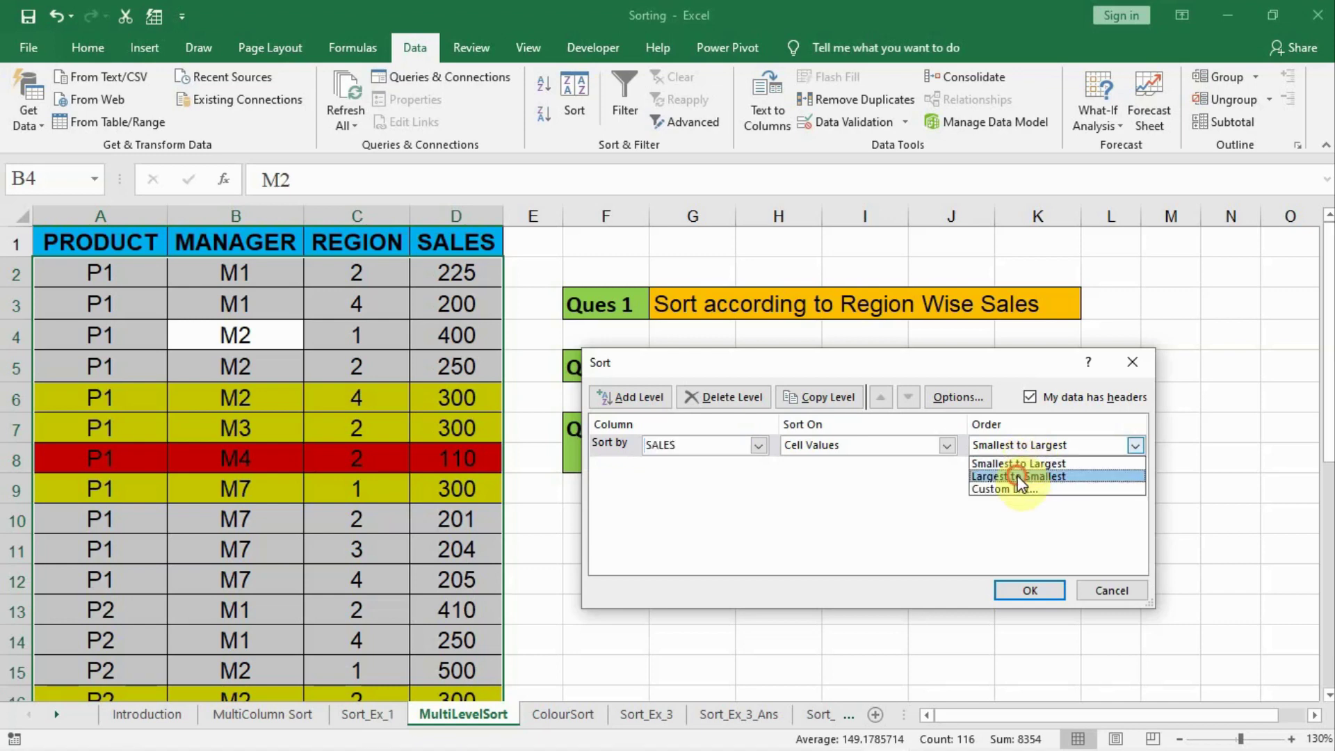
{"action": "left_click", "coordinate": [1020, 478]}
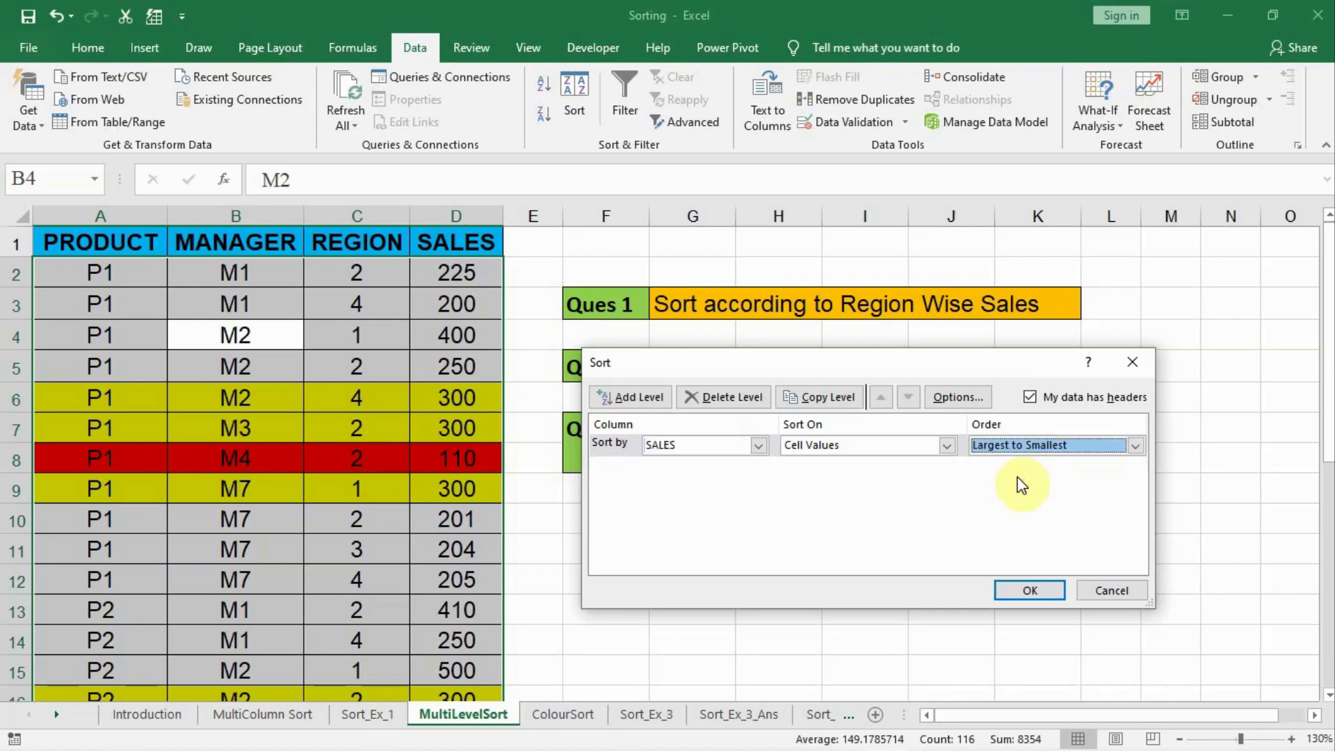
{"action": "left_click", "coordinate": [1030, 590]}
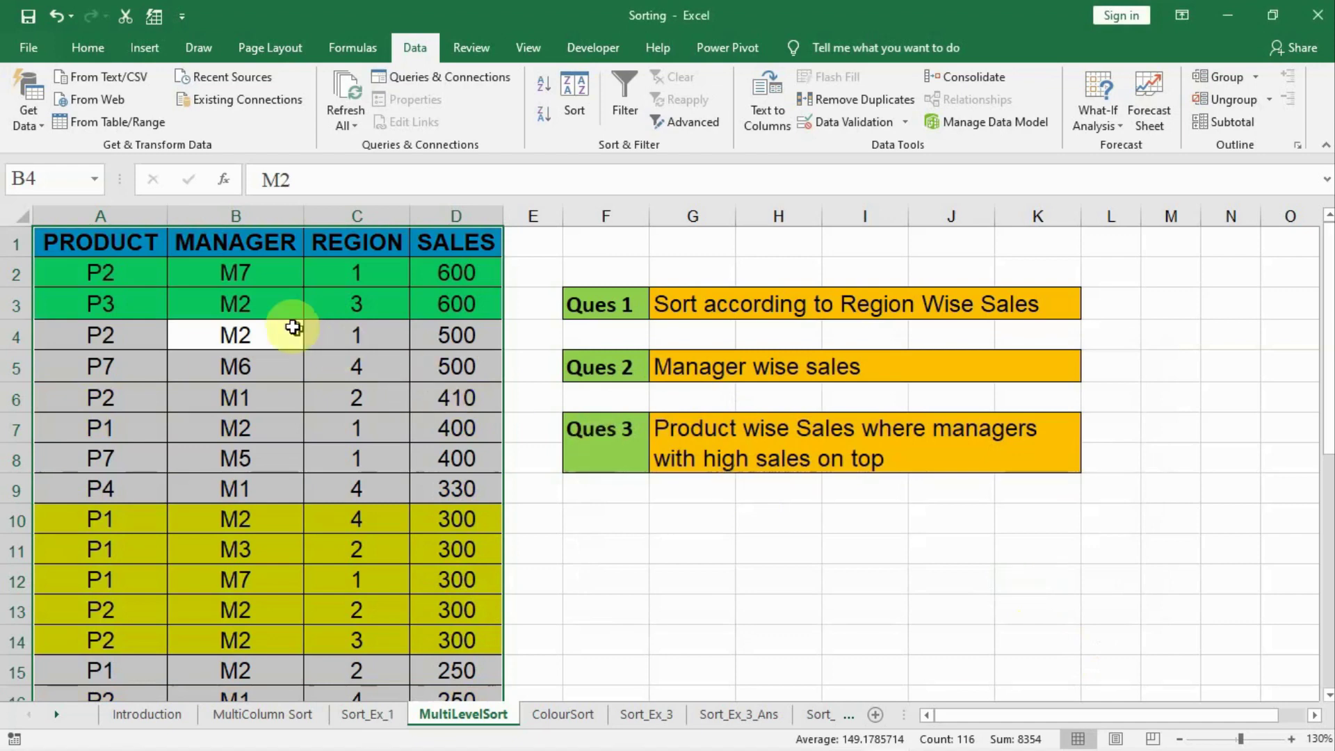
Sort the whole data table by REGION cell values from Smallest to Largest, replacing SALES as the sort column.
{"action": "scroll", "coordinate": [447, 431], "scroll_direction": "down", "scroll_amount": 2}
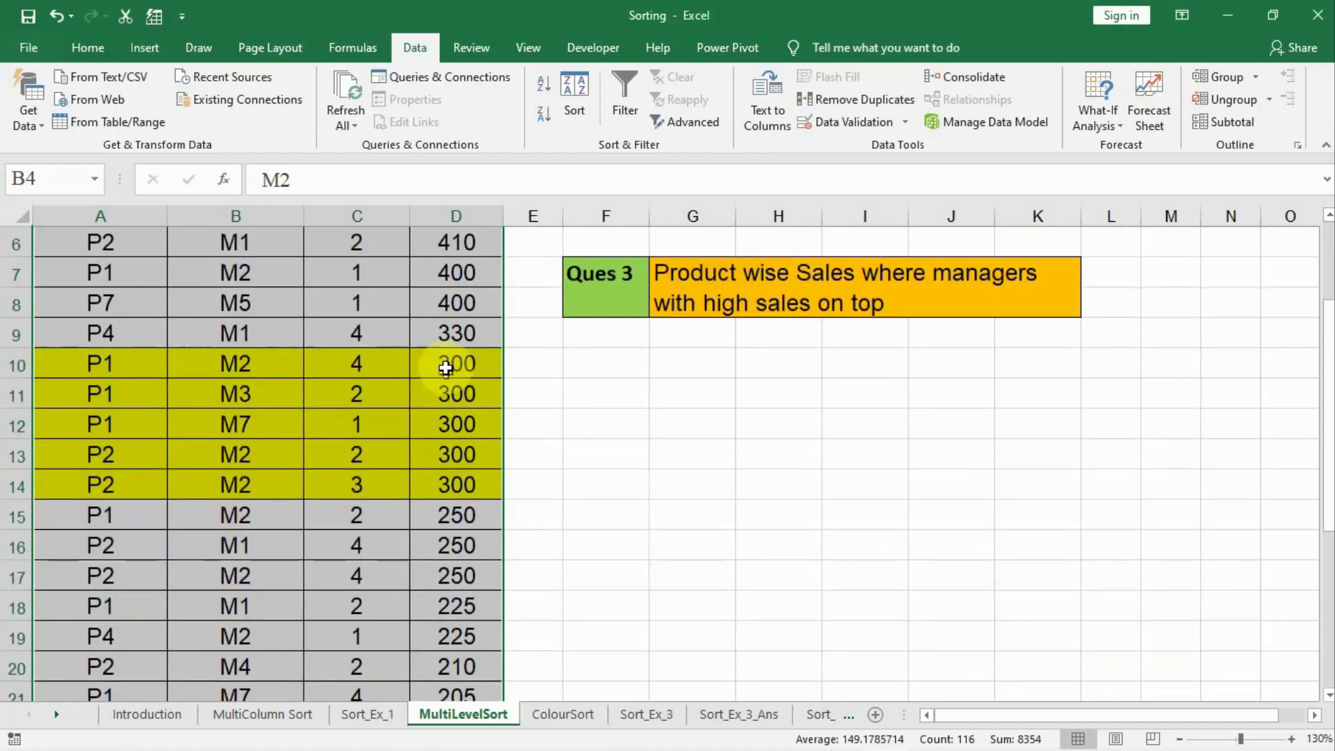
{"action": "scroll", "coordinate": [449, 479], "scroll_direction": "down", "scroll_amount": 5}
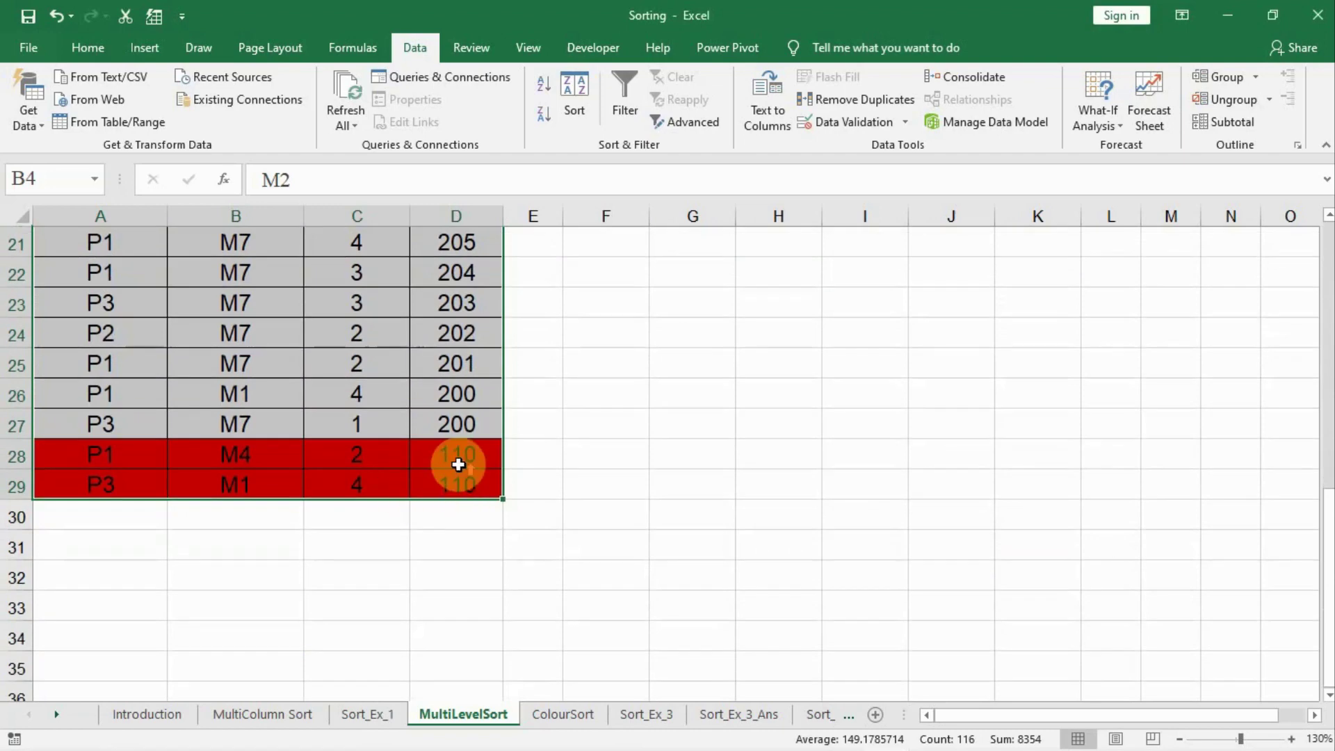
{"action": "scroll", "coordinate": [458, 465], "scroll_direction": "up", "scroll_amount": 7}
{"action": "left_click", "coordinate": [381, 431]}
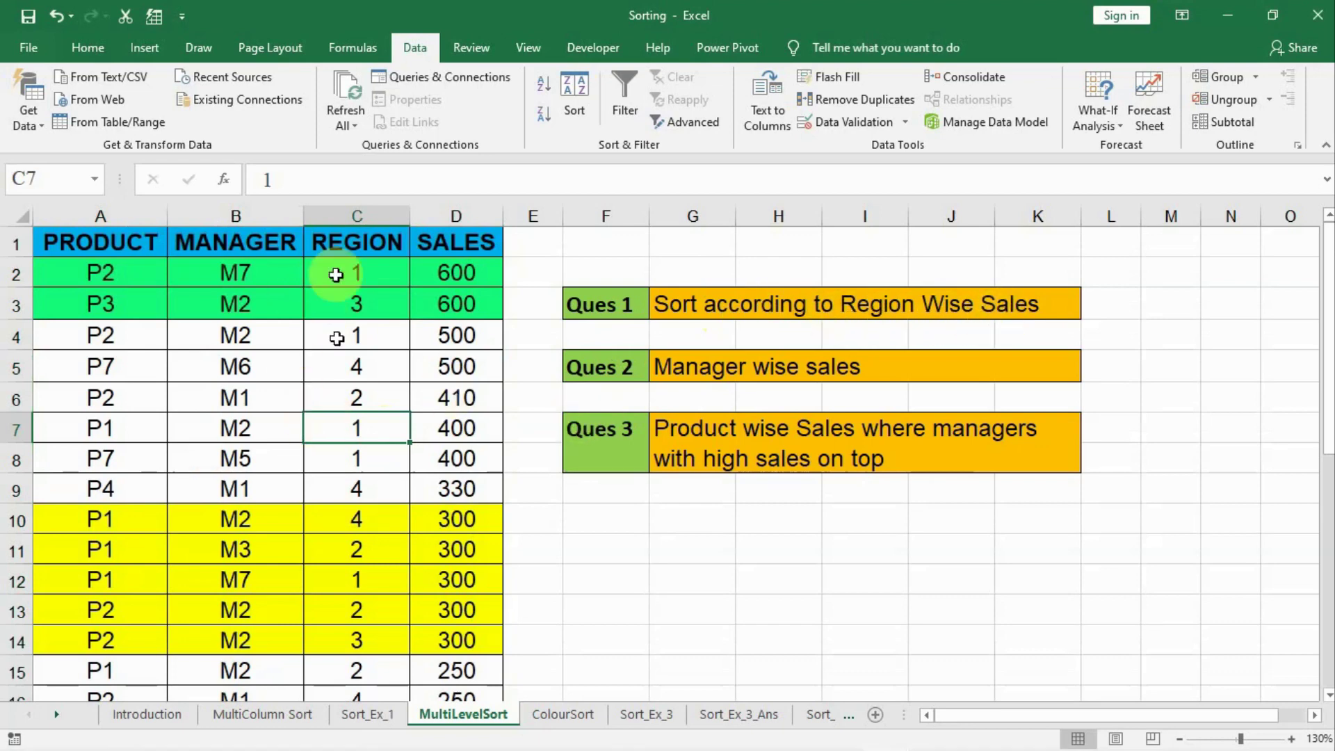
{"action": "left_click", "coordinate": [255, 450]}
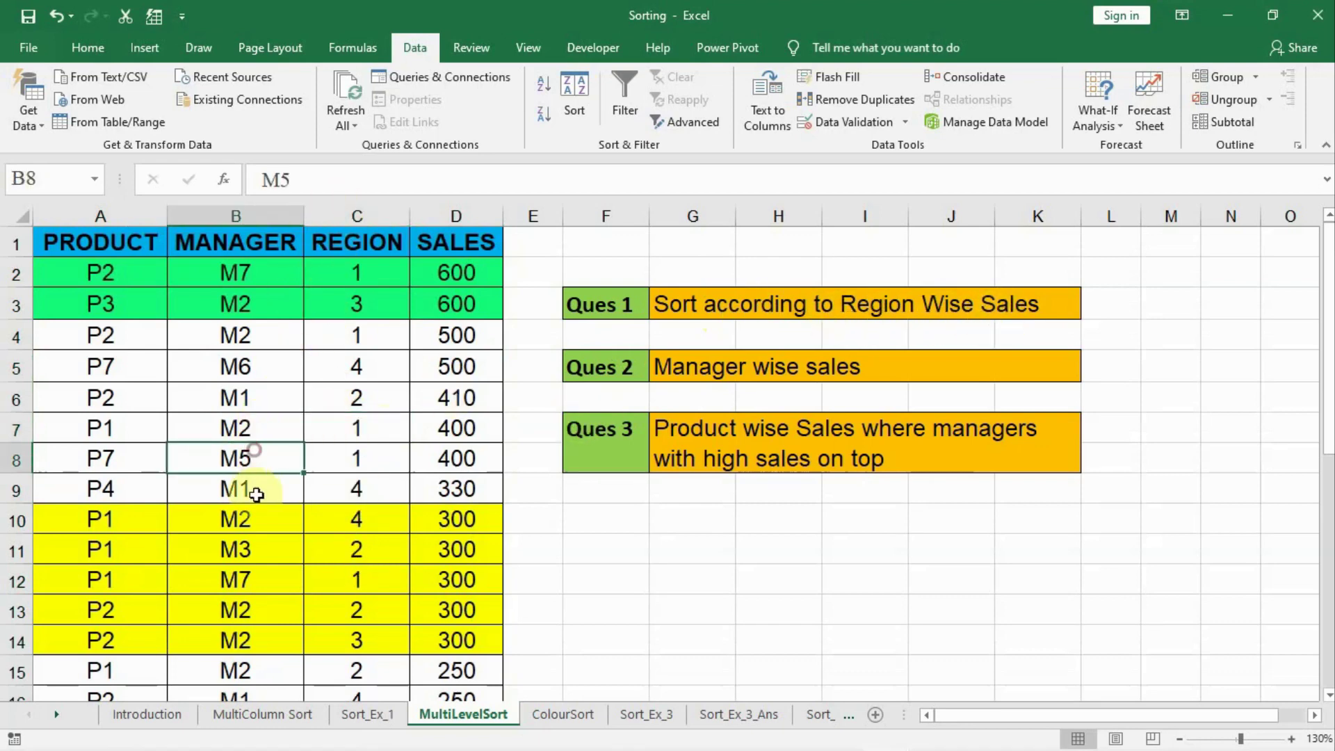
{"action": "key", "text": "ctrl+a"}
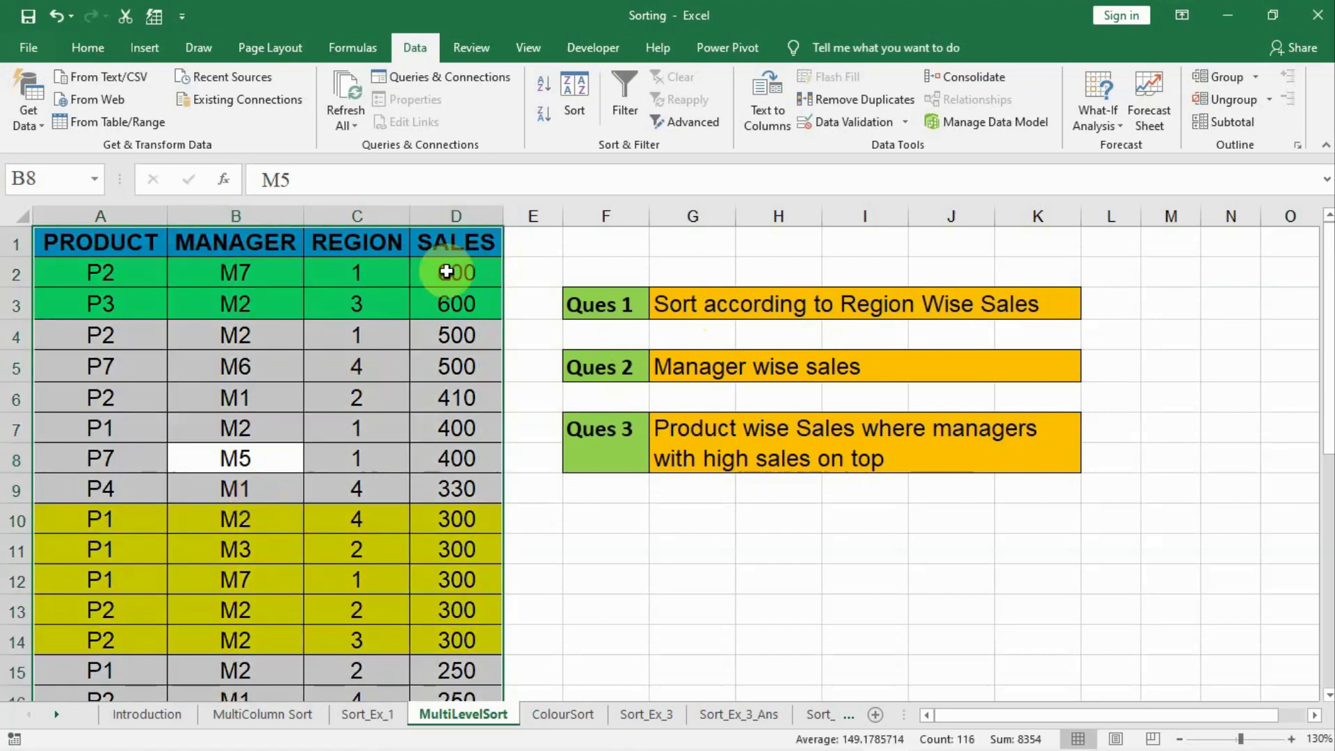
{"action": "left_click", "coordinate": [574, 92]}
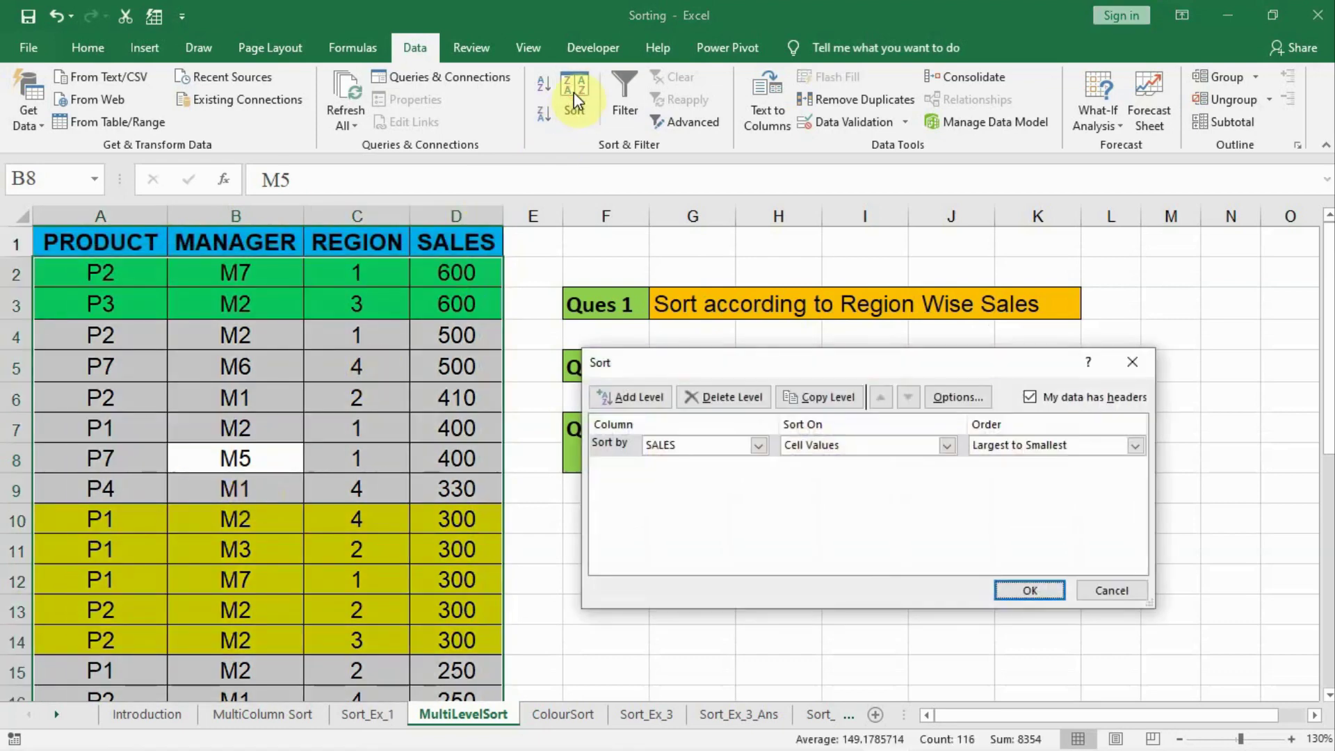
{"action": "left_click", "coordinate": [759, 445]}
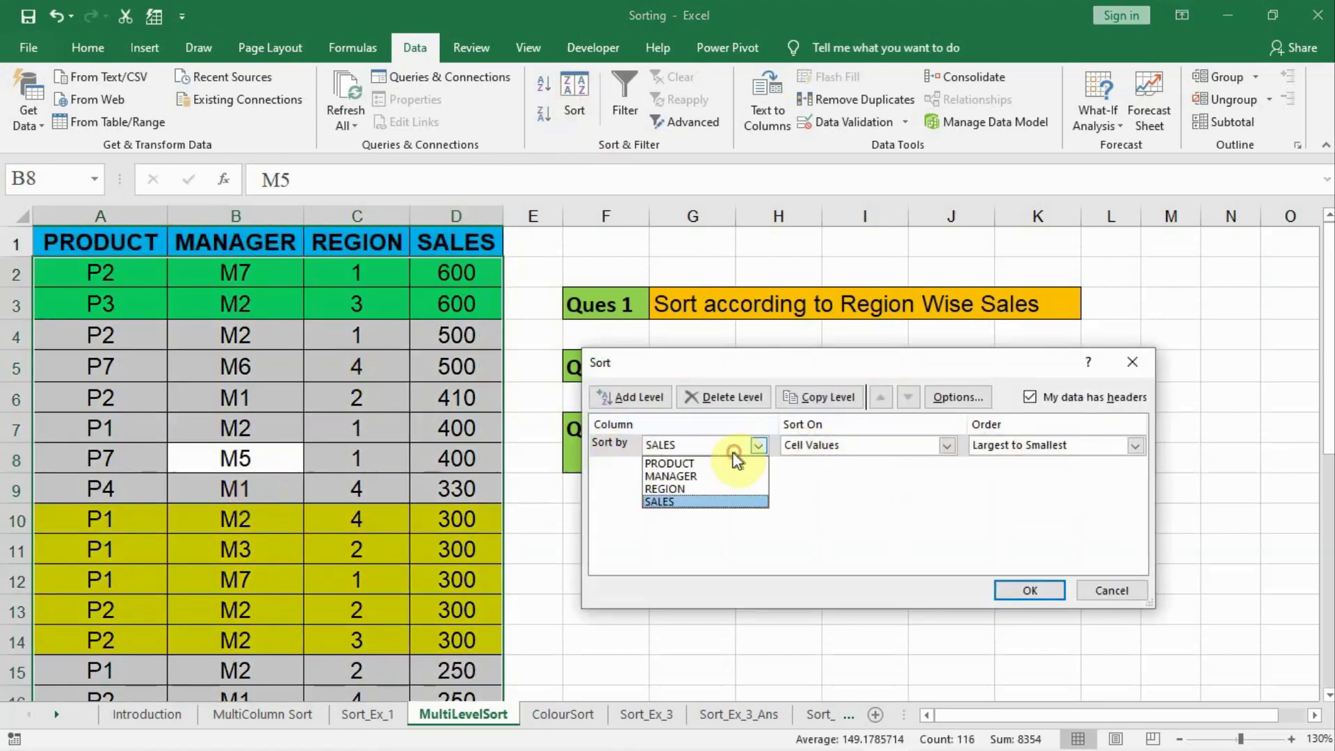
{"action": "left_click", "coordinate": [675, 490]}
{"action": "left_click_drag", "start_coordinate": [806, 371], "coordinate": [806, 500]}
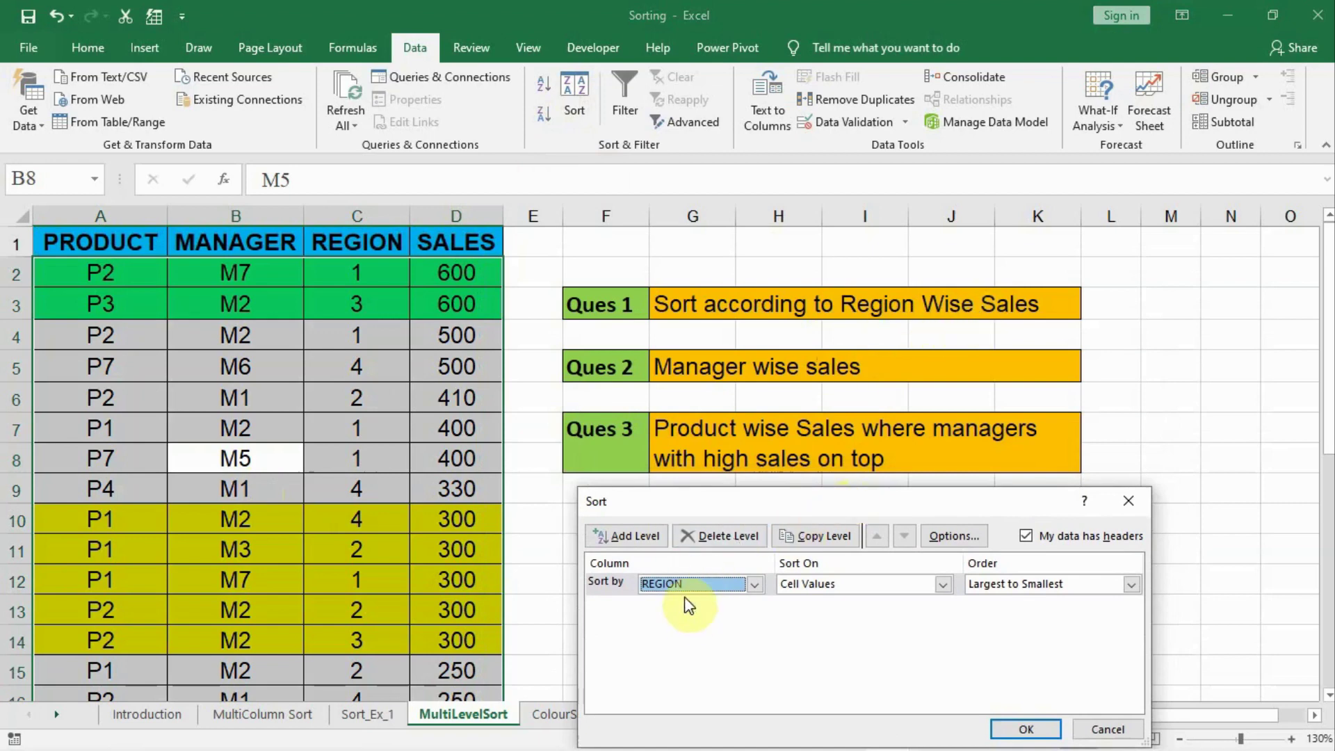
{"action": "left_click", "coordinate": [1016, 584]}
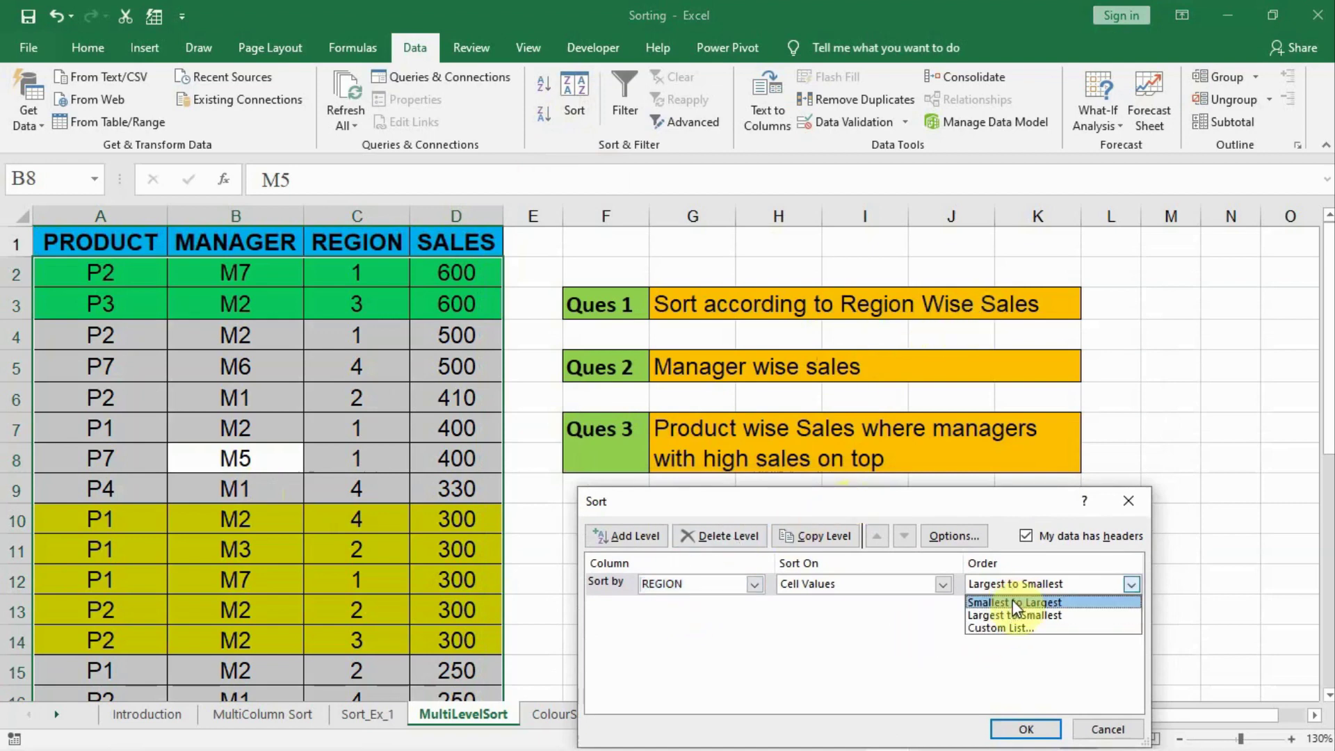
{"action": "left_click", "coordinate": [1012, 603]}
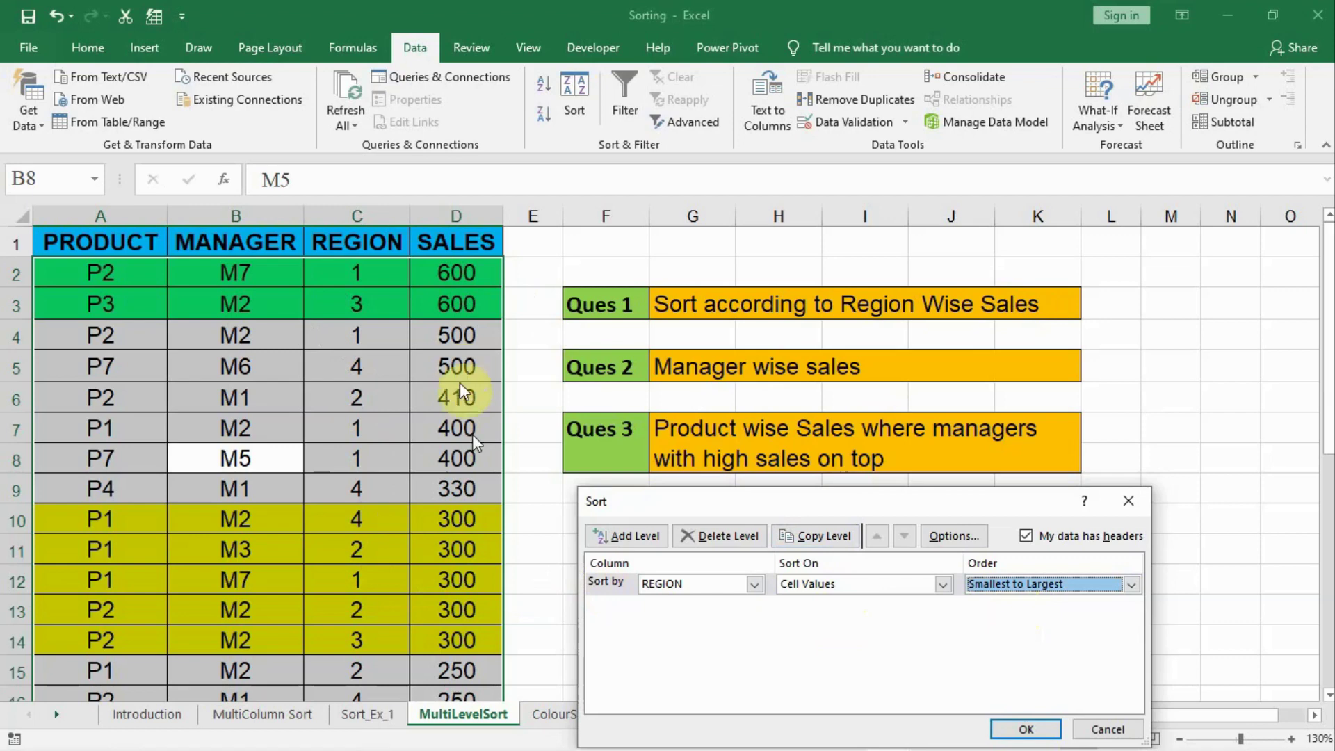
{"action": "left_click", "coordinate": [1025, 730]}
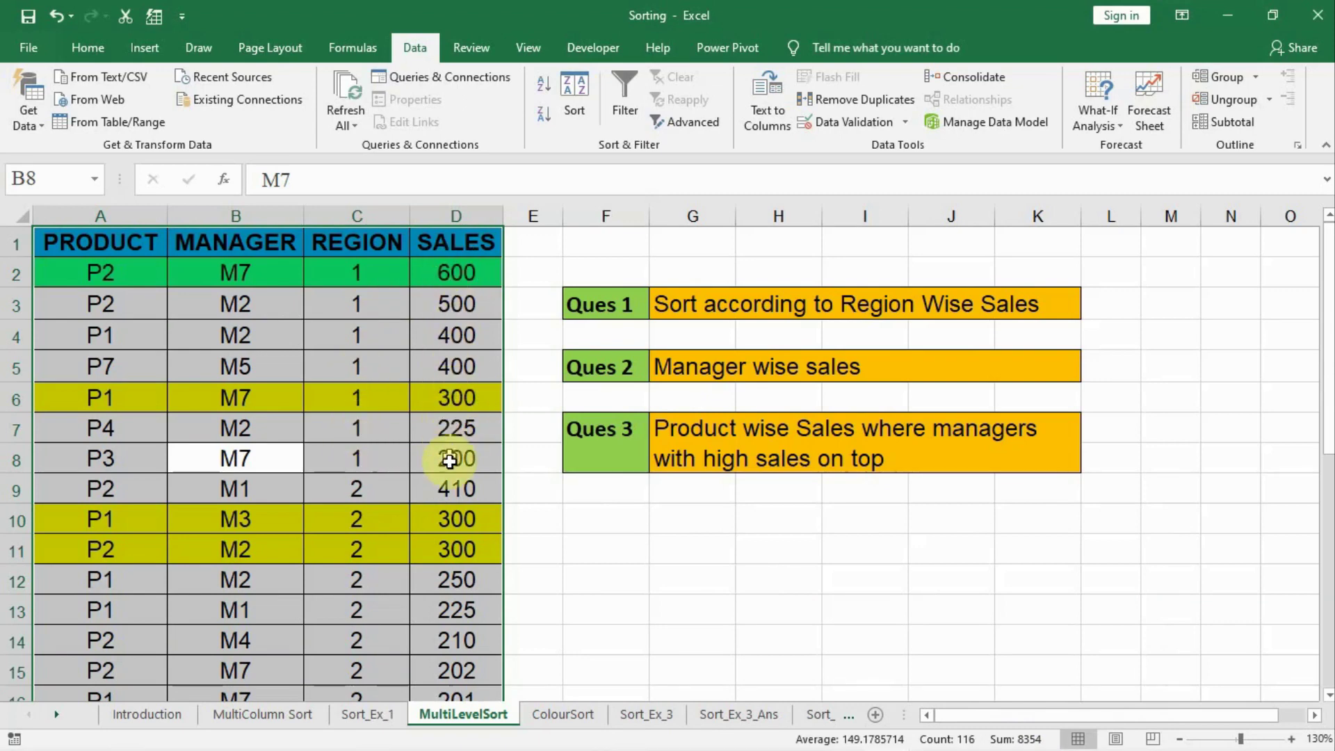
Sort the data table by MANAGER cell values in A to Z order.
{"action": "scroll", "coordinate": [448, 462], "scroll_direction": "down", "scroll_amount": 2}
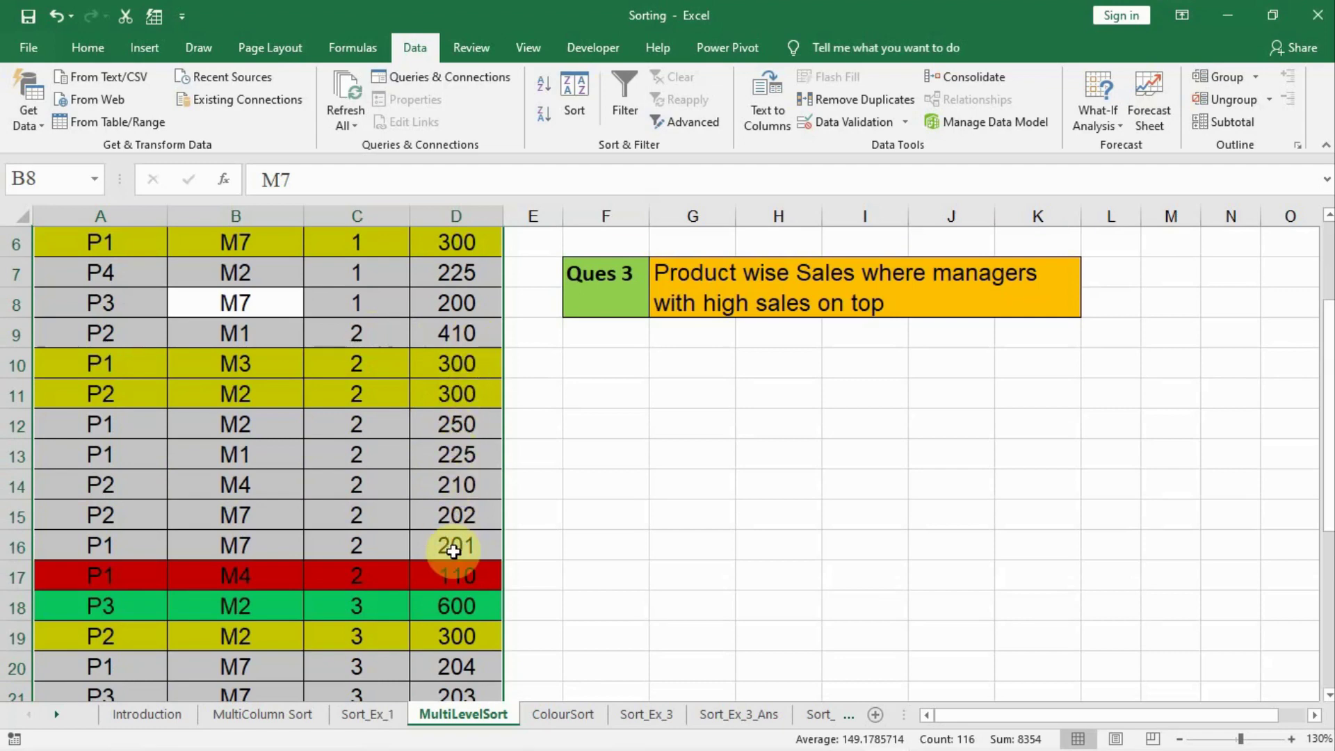
{"action": "scroll", "coordinate": [452, 549], "scroll_direction": "down", "scroll_amount": 2}
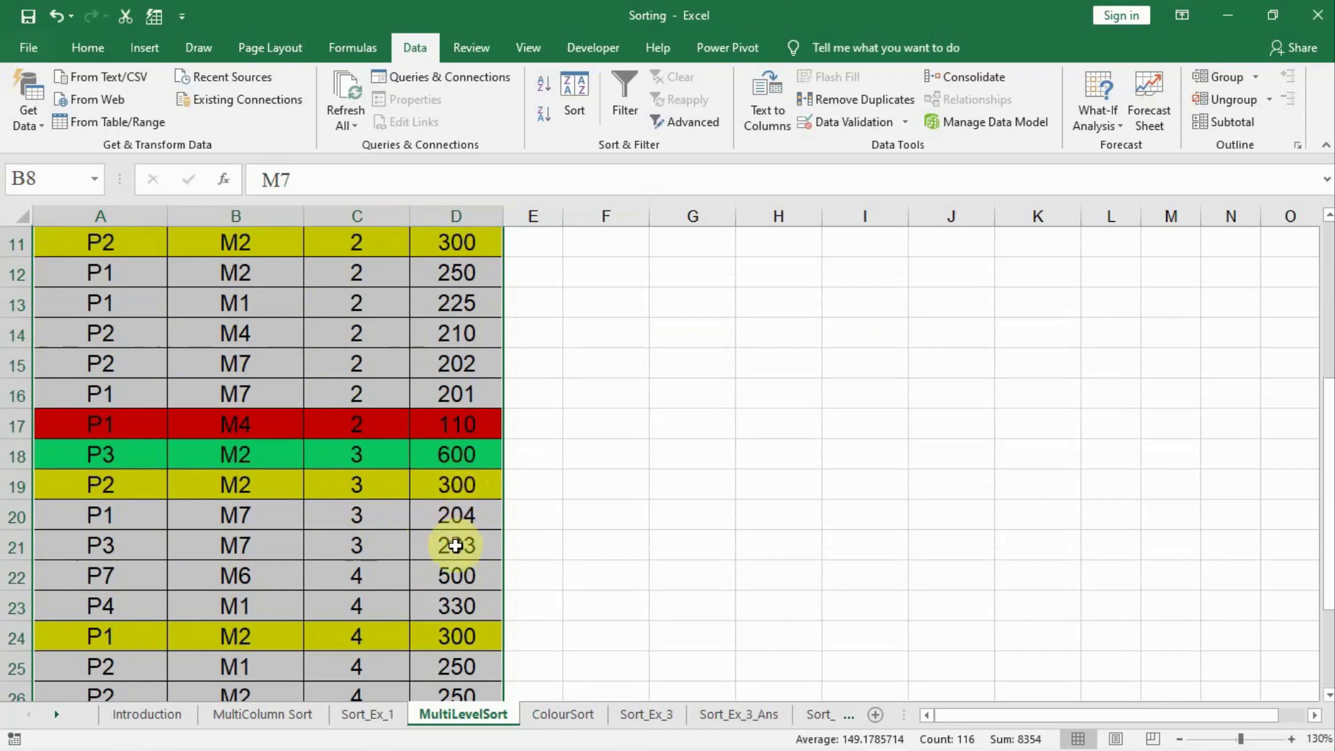
{"action": "scroll", "coordinate": [389, 582], "scroll_direction": "down", "scroll_amount": 2}
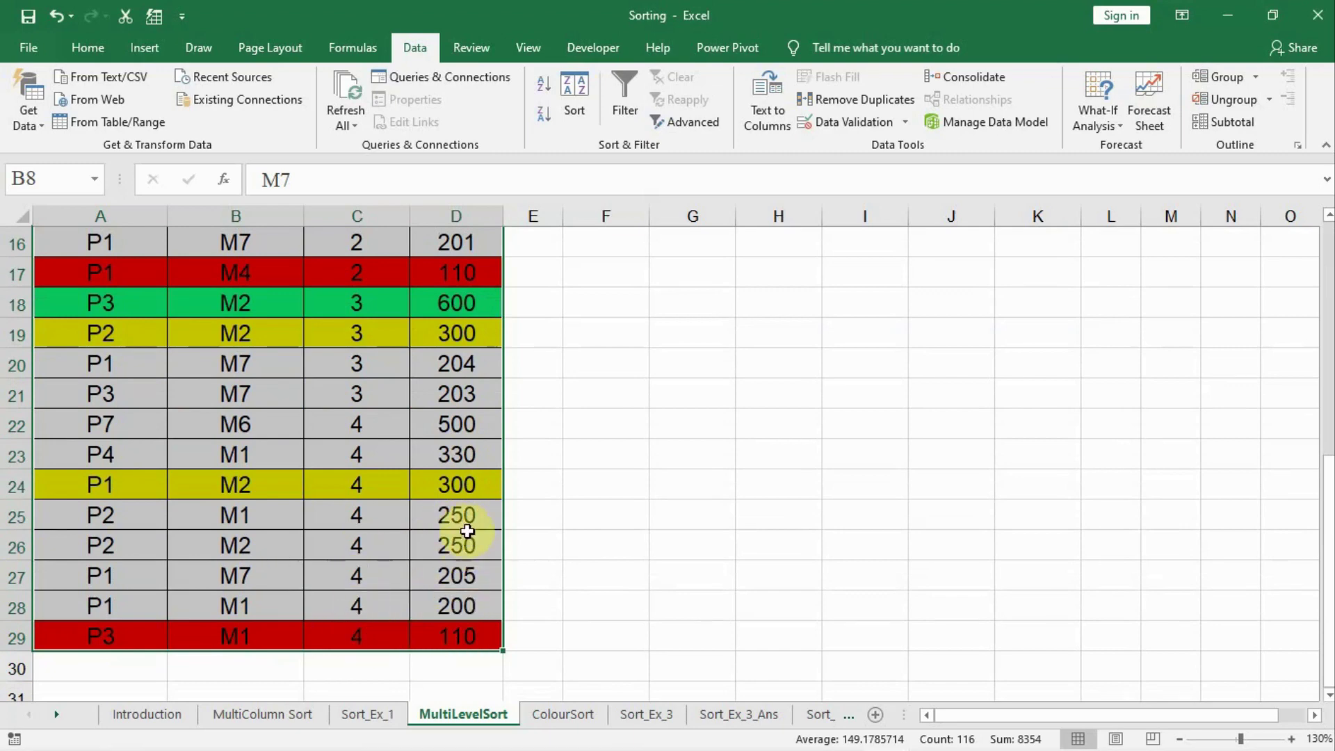
{"action": "scroll", "coordinate": [397, 556], "scroll_direction": "up", "scroll_amount": 5}
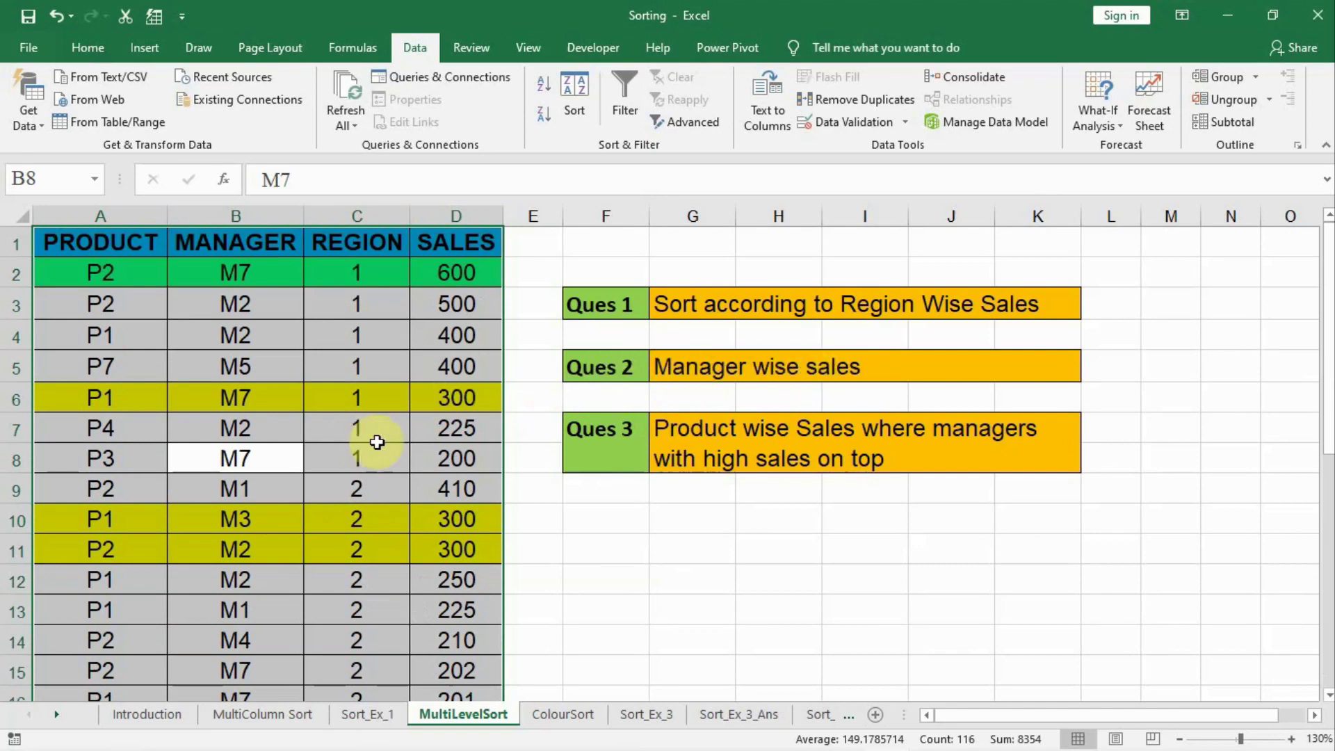
{"action": "left_click", "coordinate": [582, 97]}
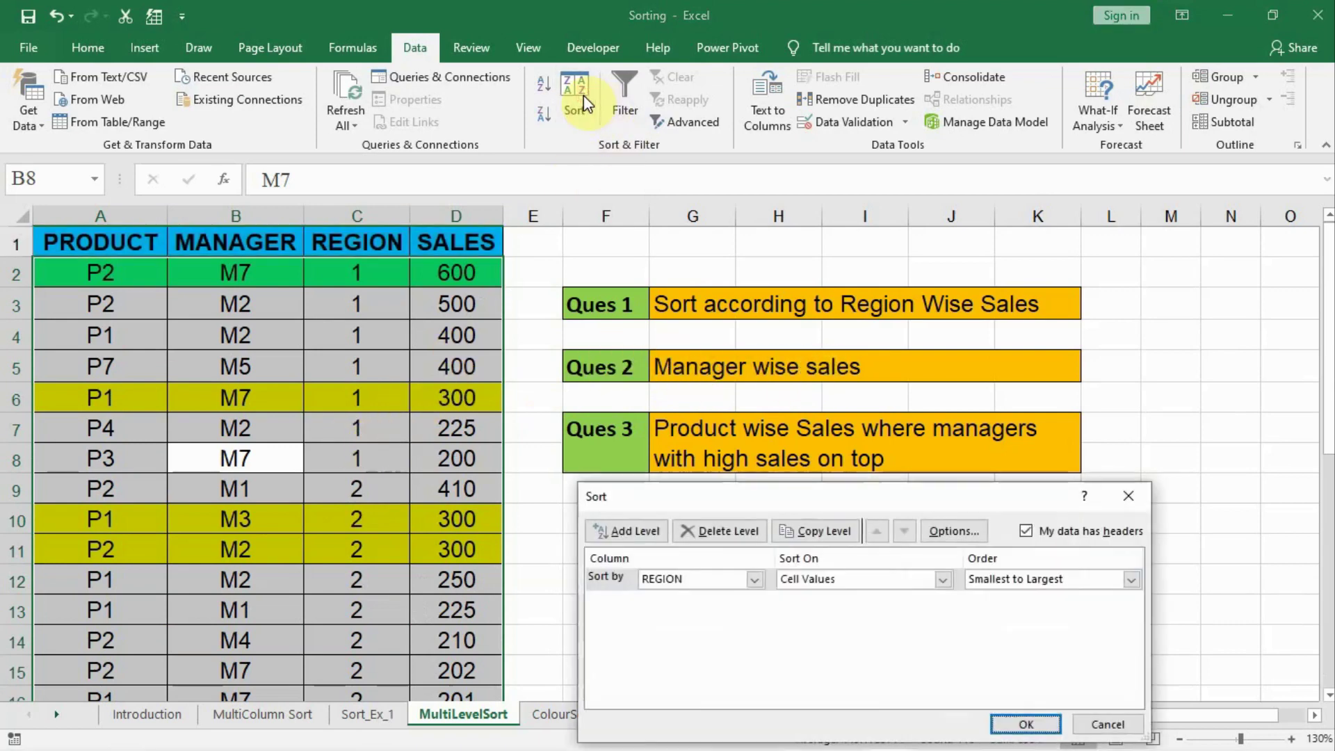
{"action": "left_click", "coordinate": [754, 579]}
{"action": "left_click", "coordinate": [691, 608]}
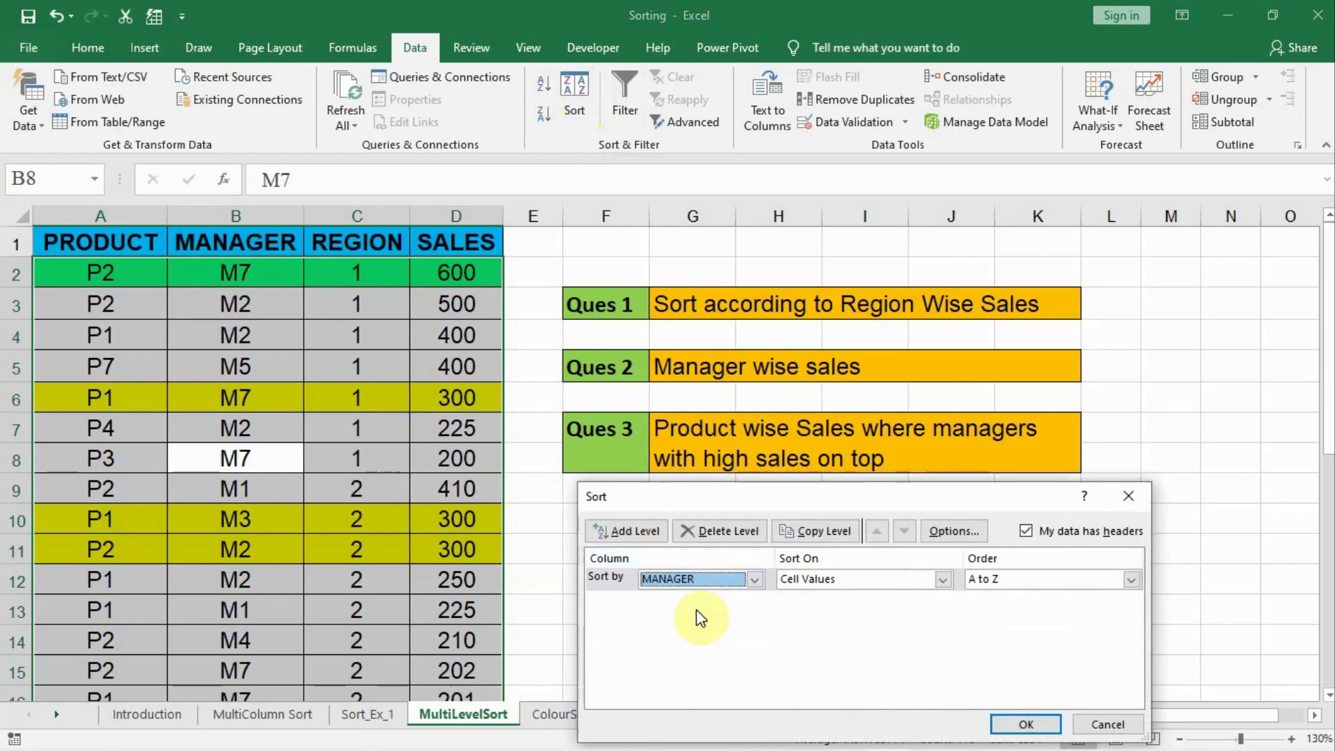
{"action": "left_click_drag", "start_coordinate": [840, 495], "coordinate": [836, 373]}
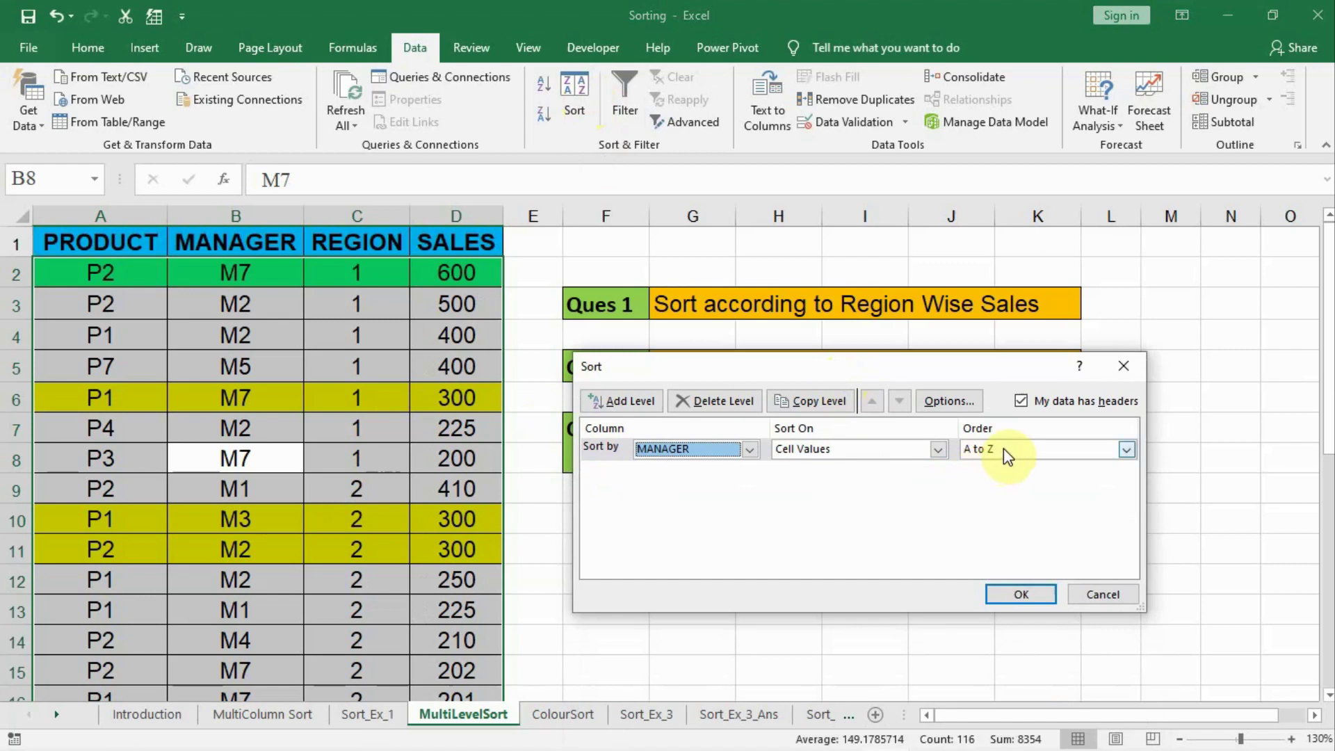
{"action": "left_click", "coordinate": [1020, 595]}
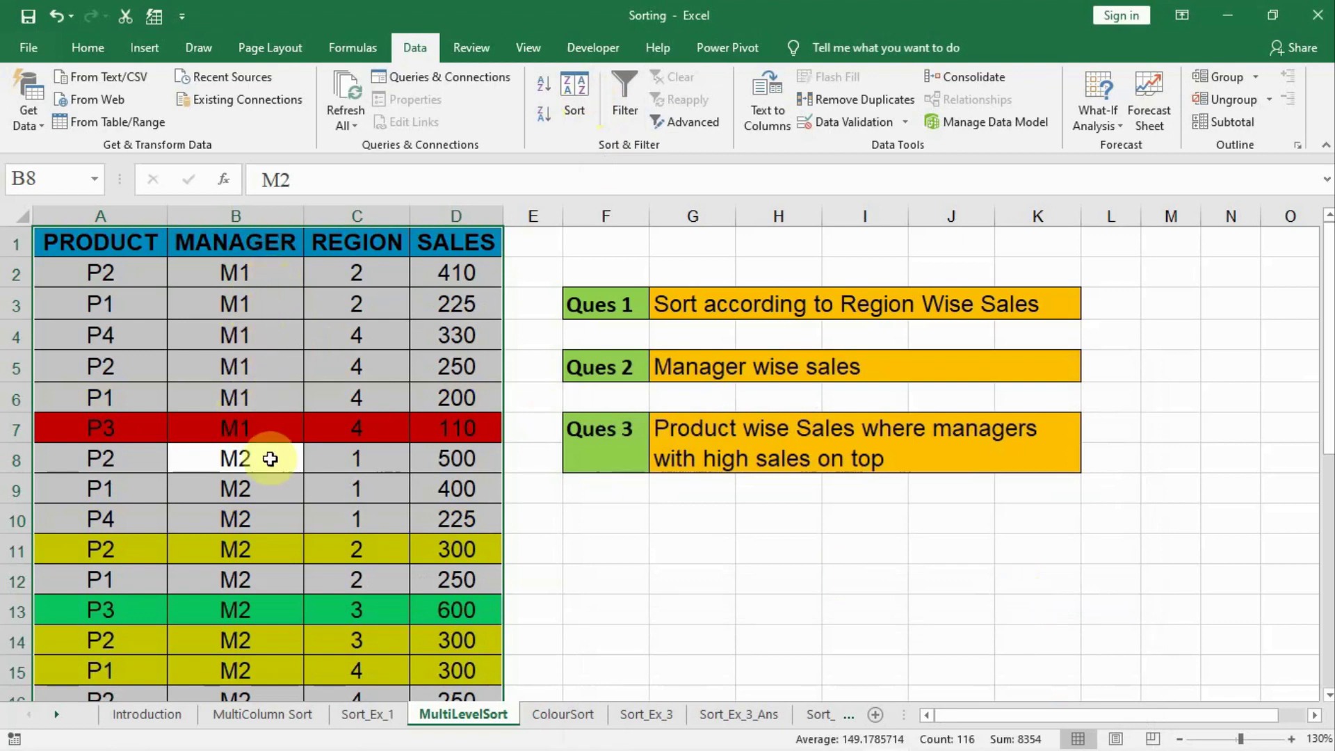
Examine the manager-sorted table down to its last row, checking the sales order within manager M2's rows.
{"action": "scroll", "coordinate": [253, 582], "scroll_direction": "down", "scroll_amount": 2}
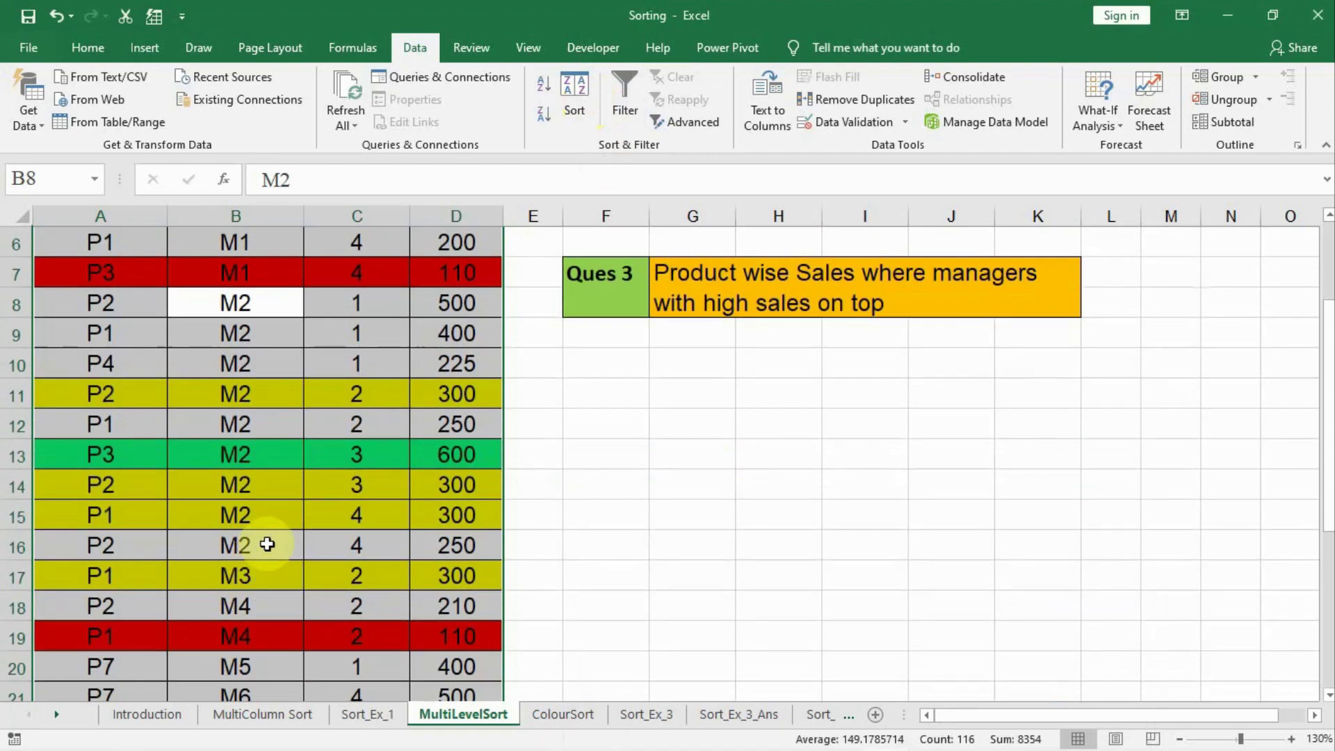
{"action": "scroll", "coordinate": [268, 544], "scroll_direction": "down", "scroll_amount": 2}
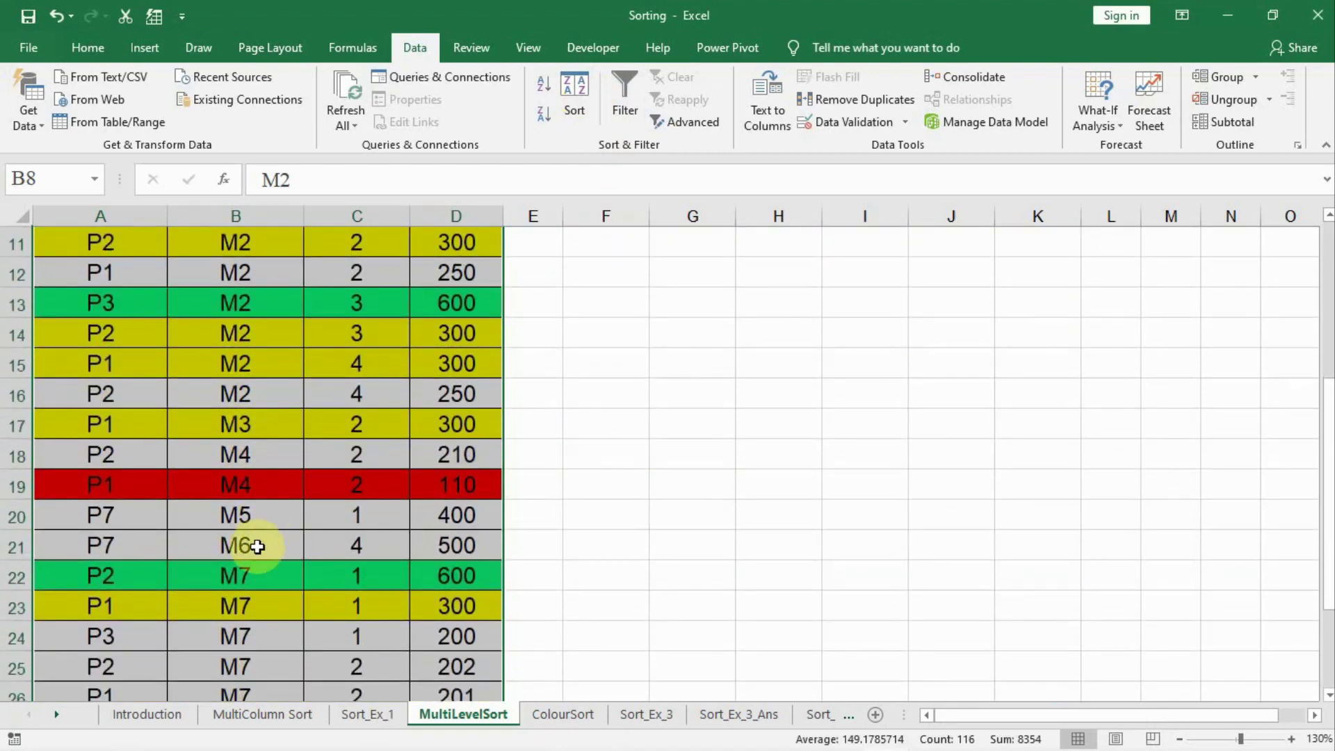
{"action": "scroll", "coordinate": [253, 591], "scroll_direction": "down", "scroll_amount": 2}
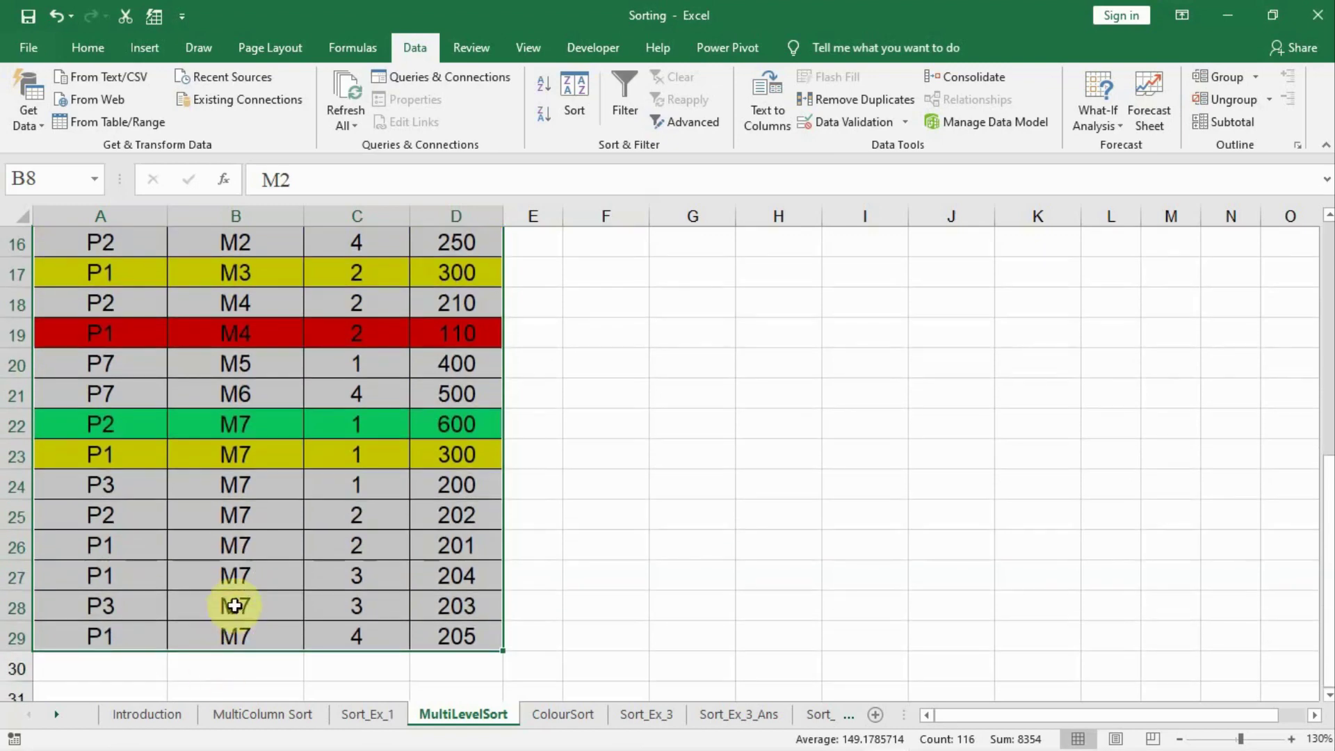
{"action": "scroll", "coordinate": [262, 552], "scroll_direction": "up", "scroll_amount": 5}
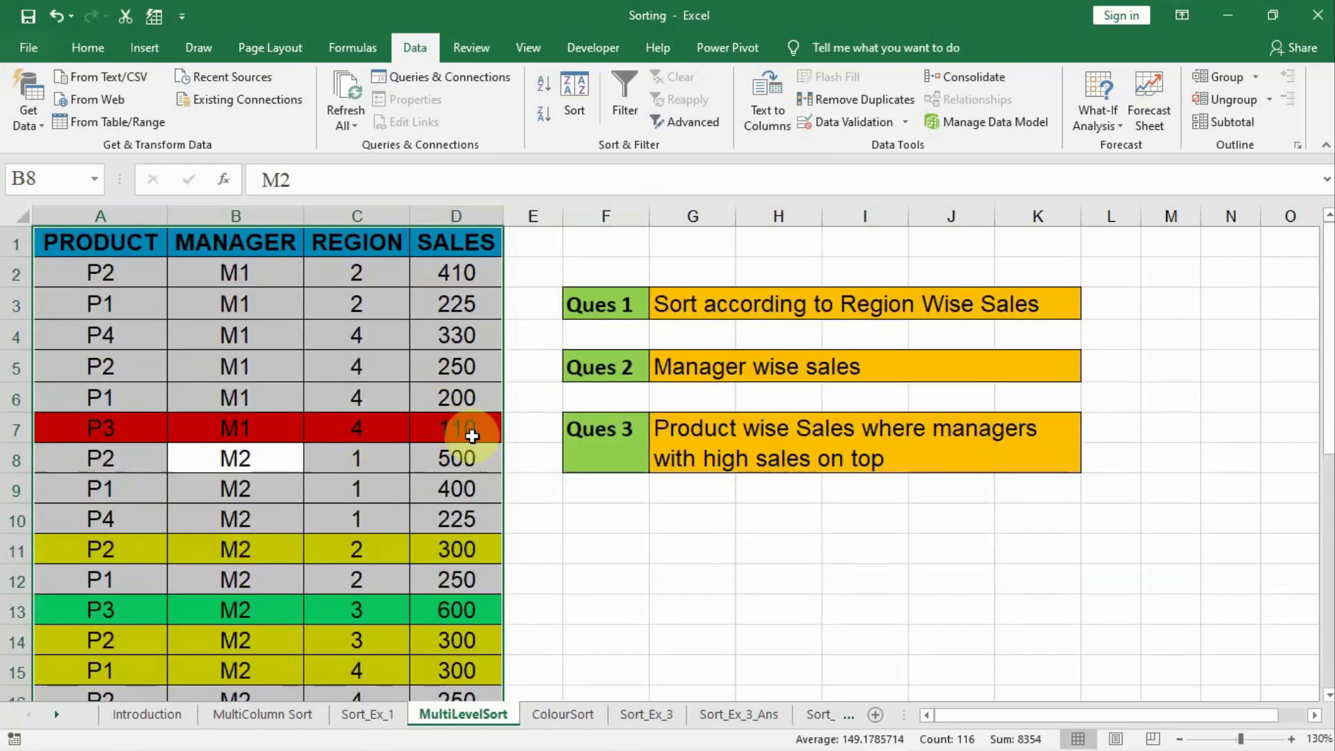
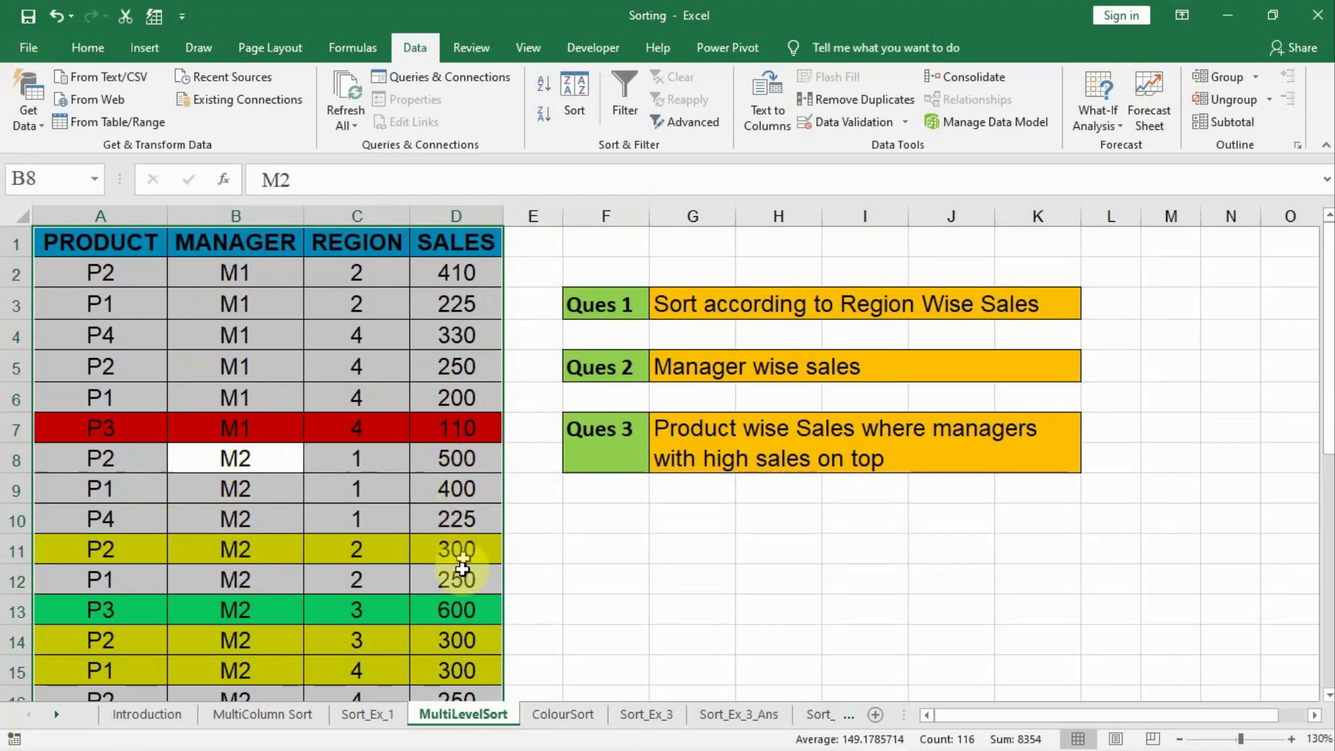
{"action": "scroll", "coordinate": [447, 605], "scroll_direction": "down", "scroll_amount": 2}
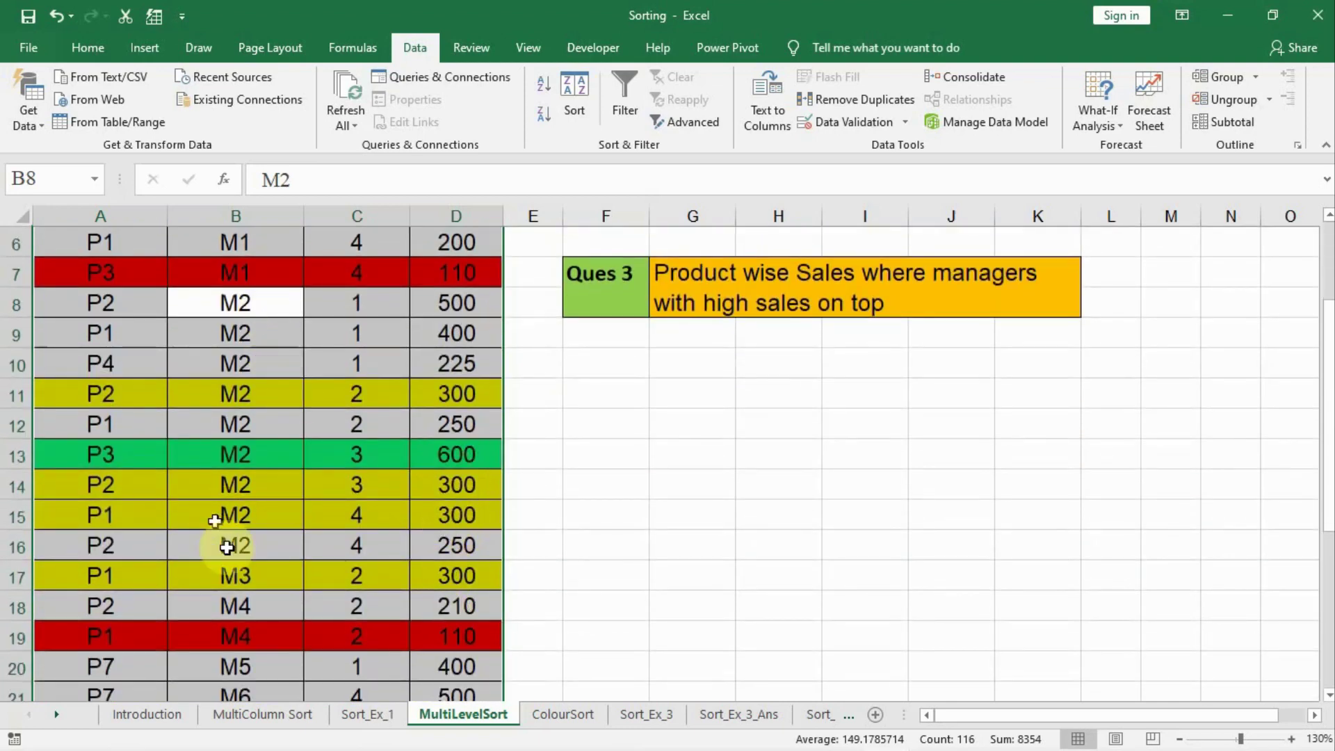
{"action": "scroll", "coordinate": [432, 486], "scroll_direction": "up", "scroll_amount": 2}
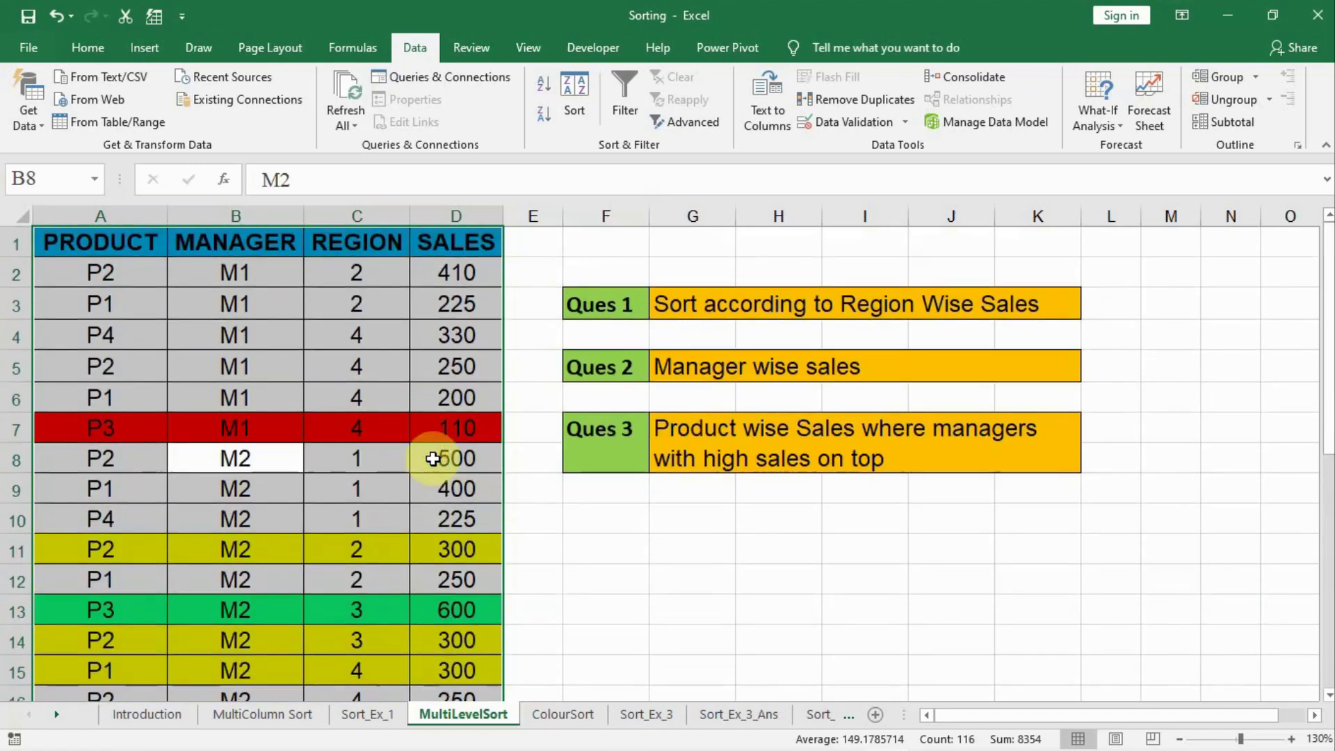
{"action": "scroll", "coordinate": [433, 459], "scroll_direction": "down", "scroll_amount": 2}
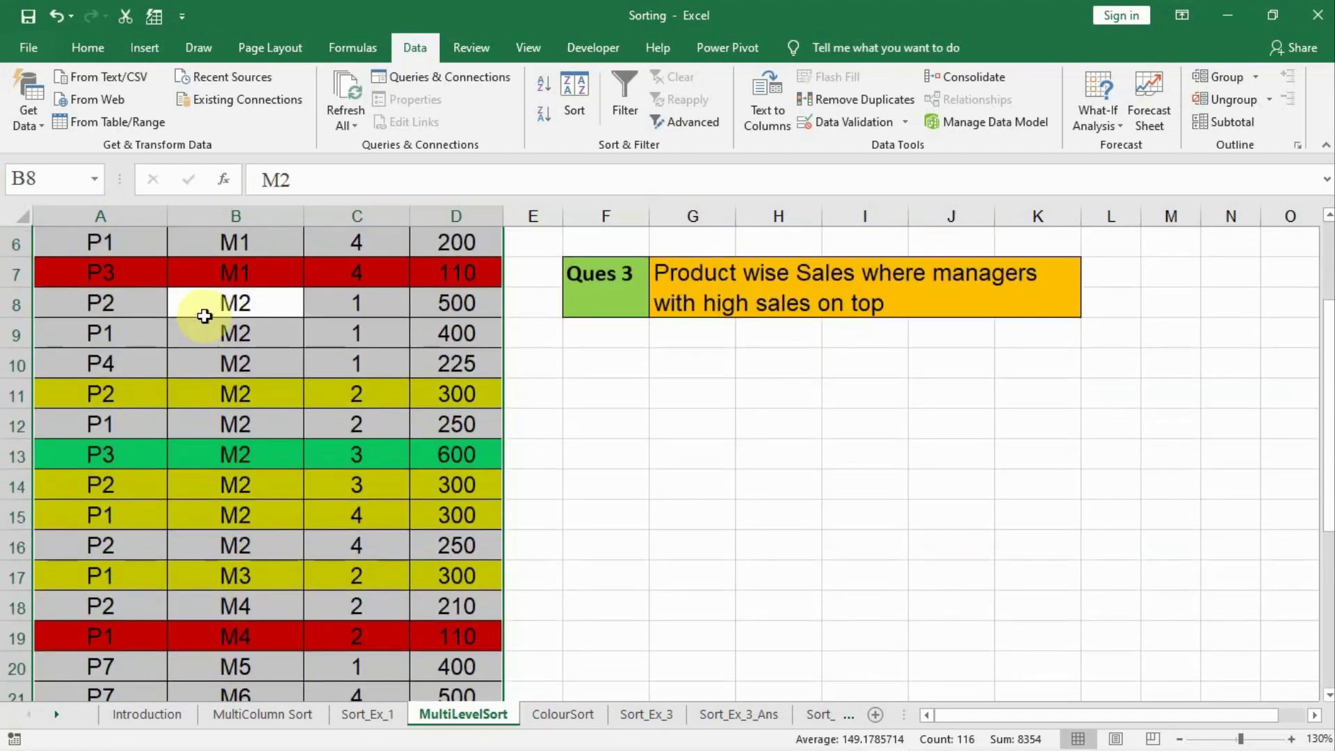
{"action": "left_click", "coordinate": [215, 387]}
{"action": "left_click_drag", "start_coordinate": [221, 309], "coordinate": [458, 537]}
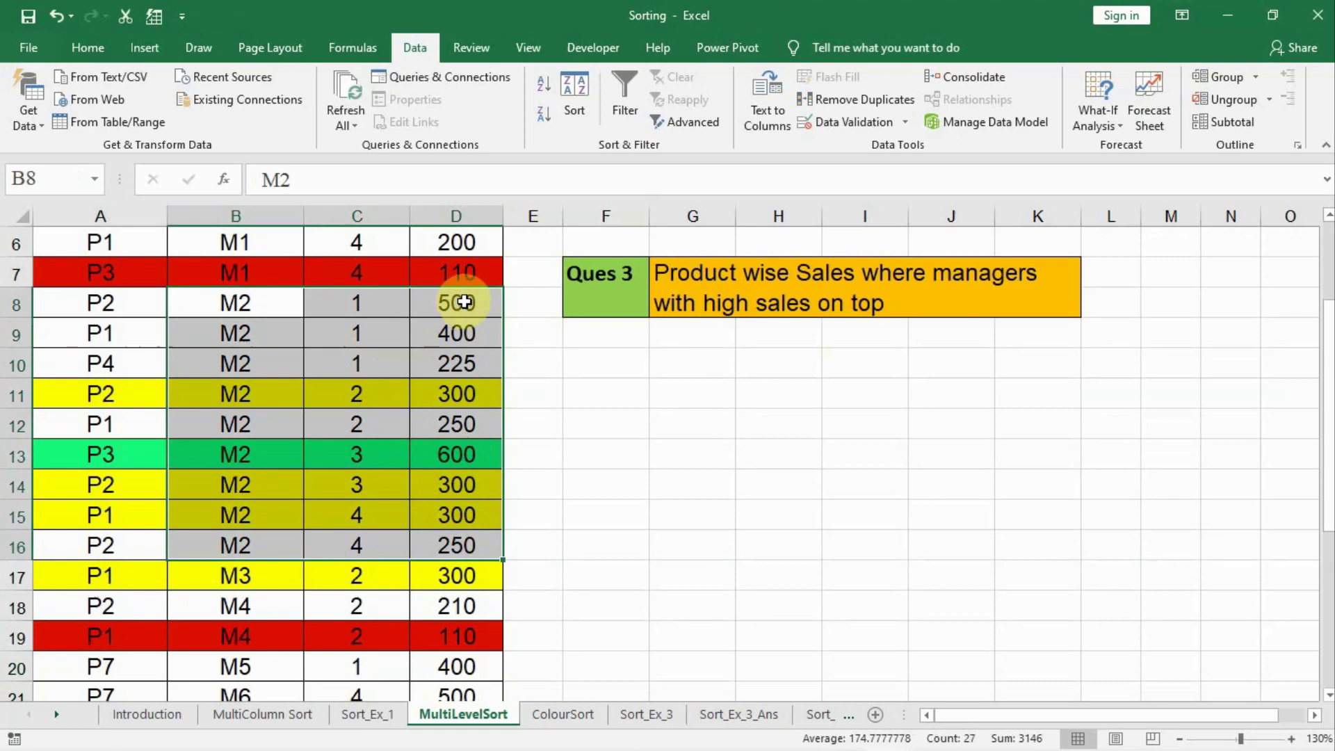
{"action": "scroll", "coordinate": [447, 529], "scroll_direction": "up", "scroll_amount": 2}
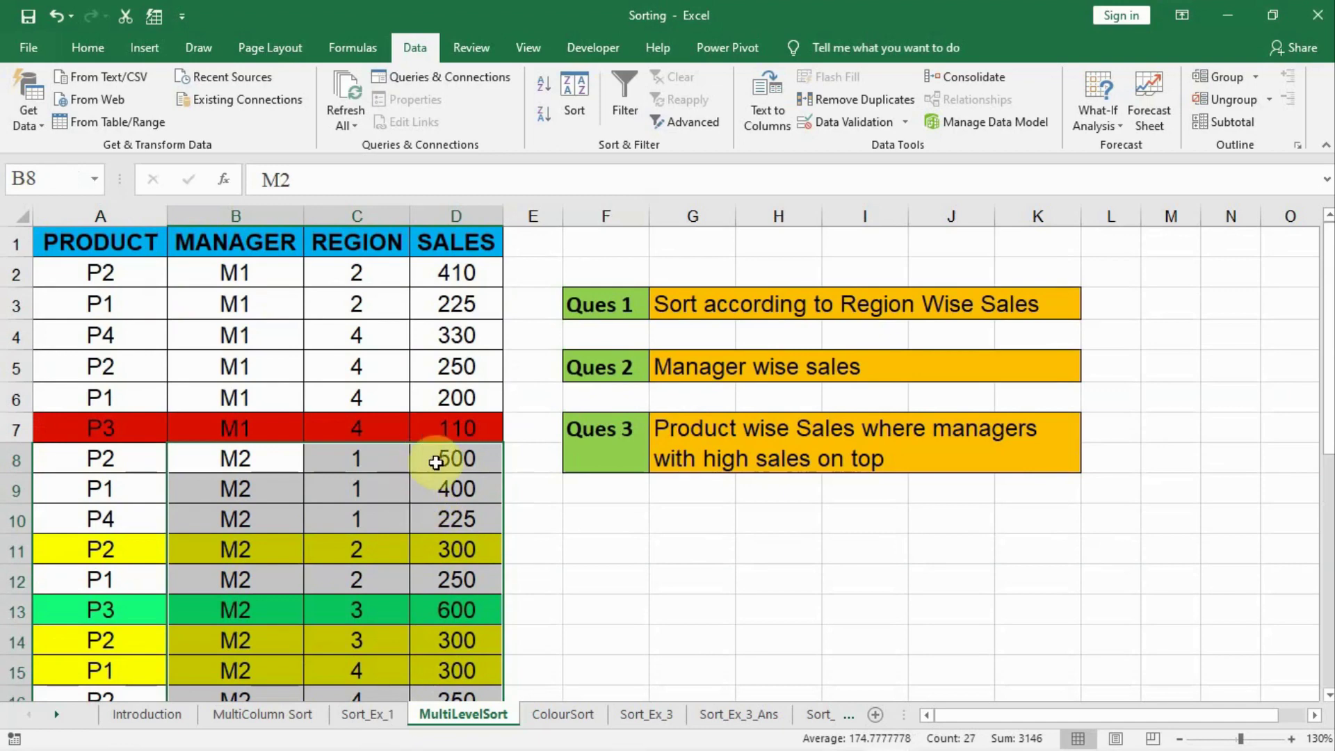
Sort the whole data table by MANAGER from A to Z, adding a second level by SALES from Largest to Smallest.
{"action": "left_click", "coordinate": [255, 525]}
{"action": "key", "text": "ctrl+a"}
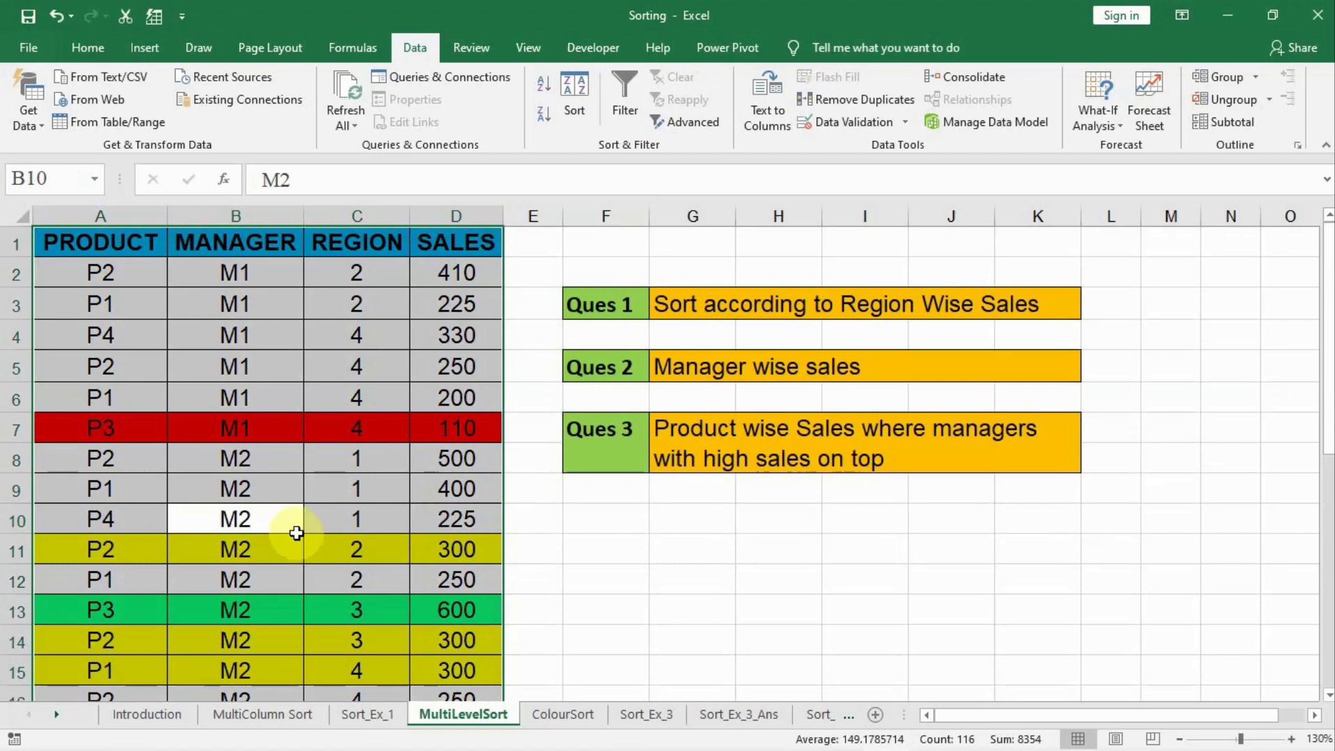
{"action": "left_click", "coordinate": [581, 85]}
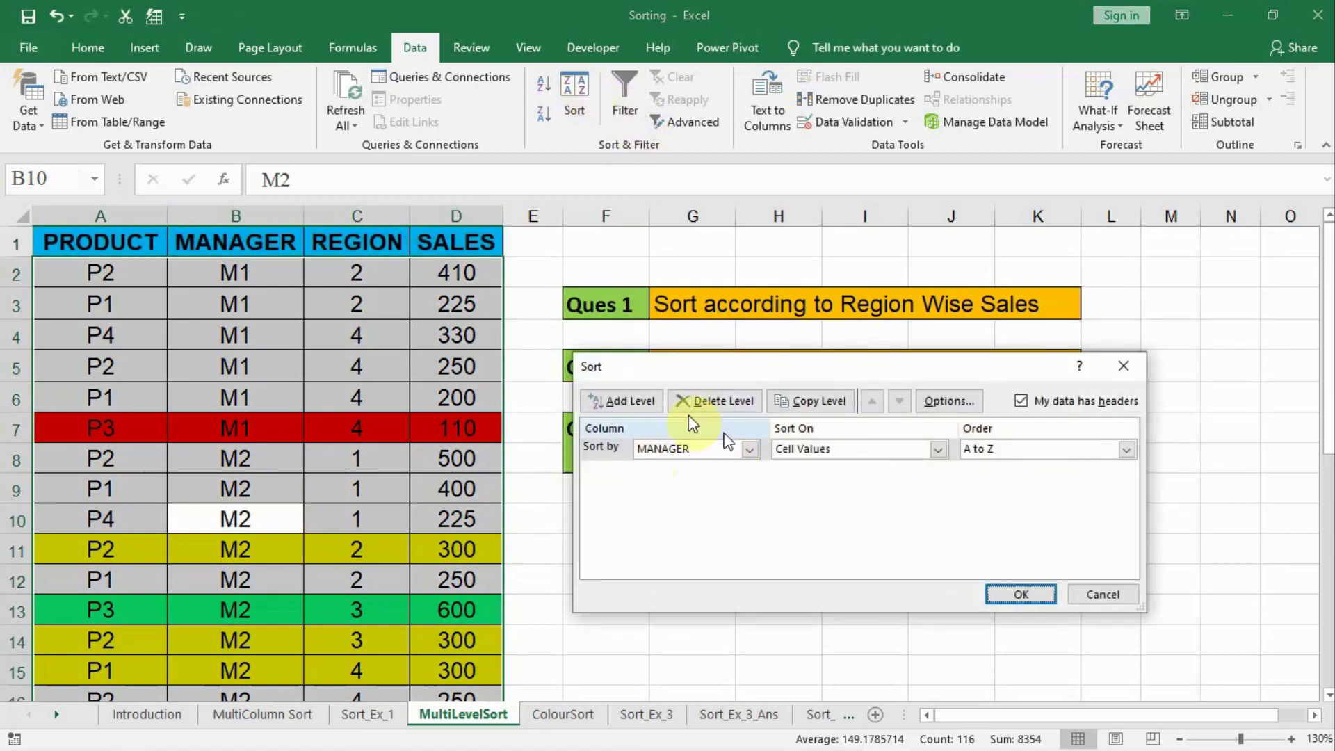
{"action": "left_click", "coordinate": [619, 401]}
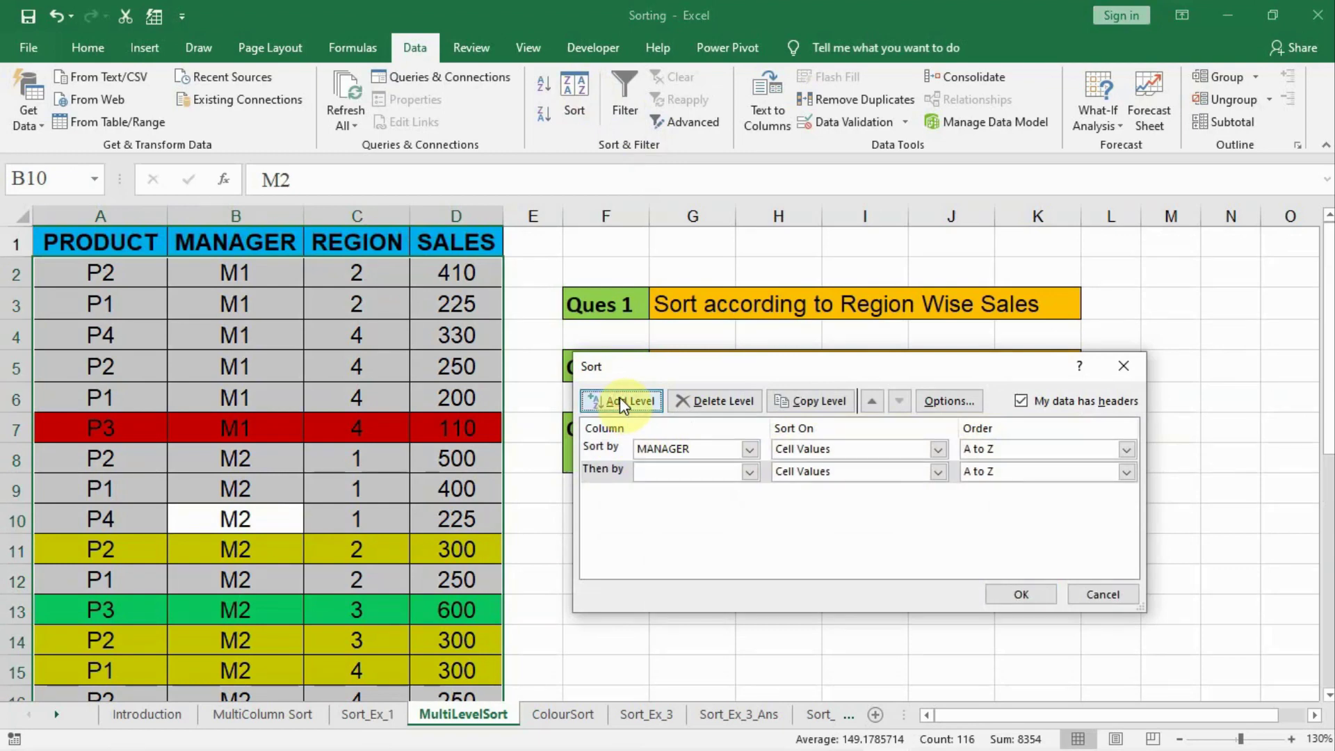
{"action": "left_click", "coordinate": [719, 475]}
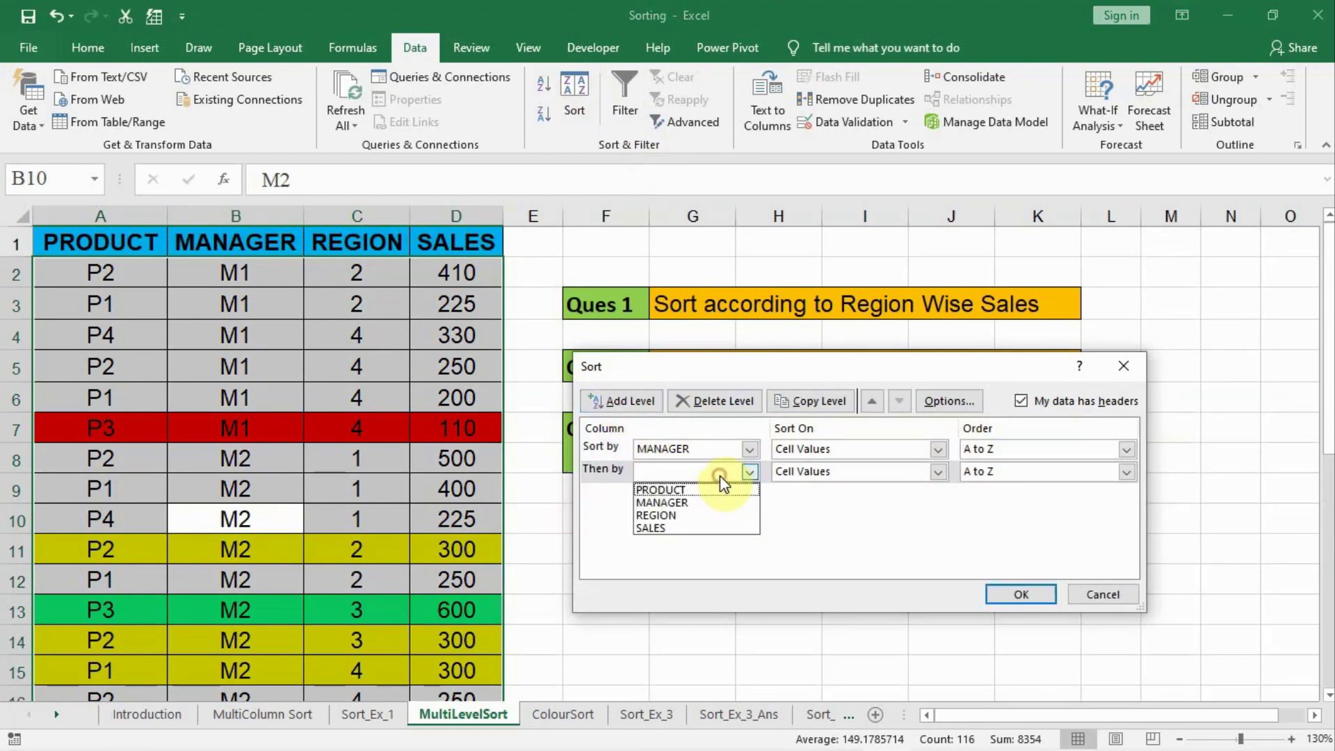
{"action": "left_click", "coordinate": [666, 530]}
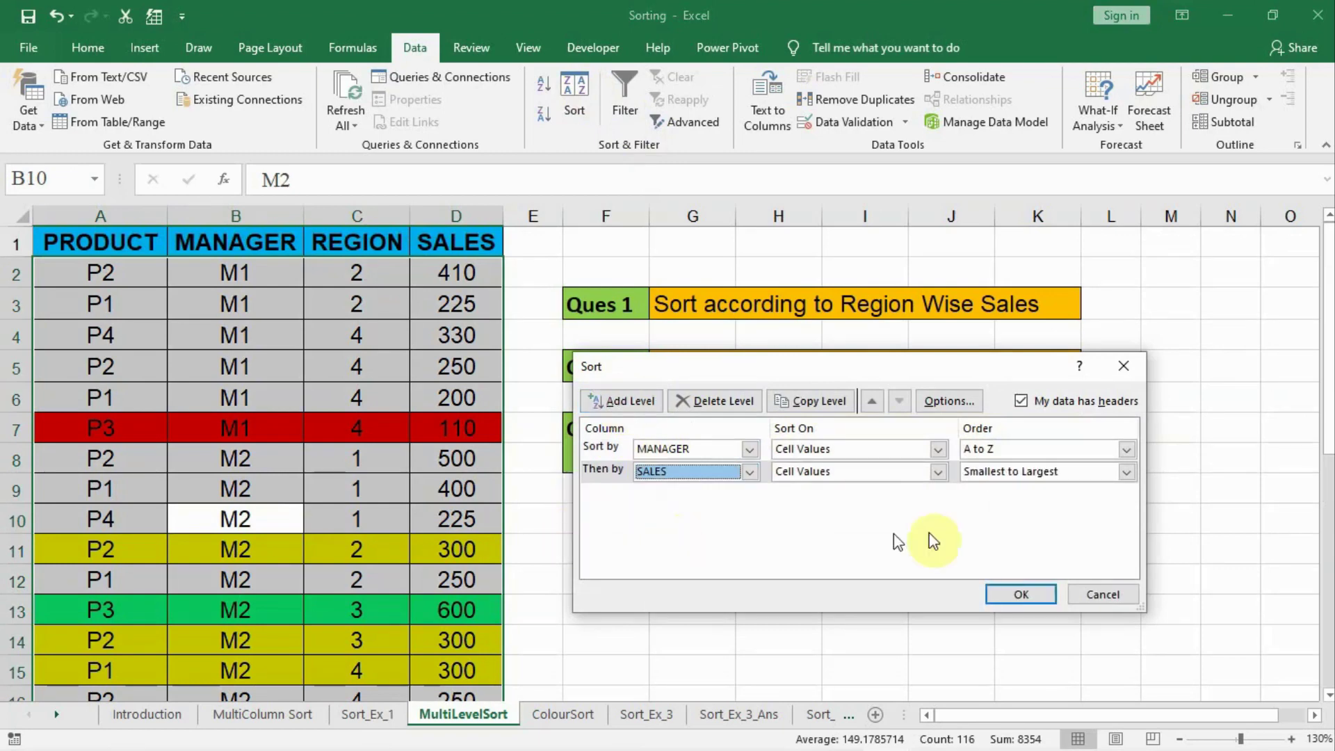
{"action": "left_click", "coordinate": [1008, 471]}
{"action": "left_click", "coordinate": [1001, 502]}
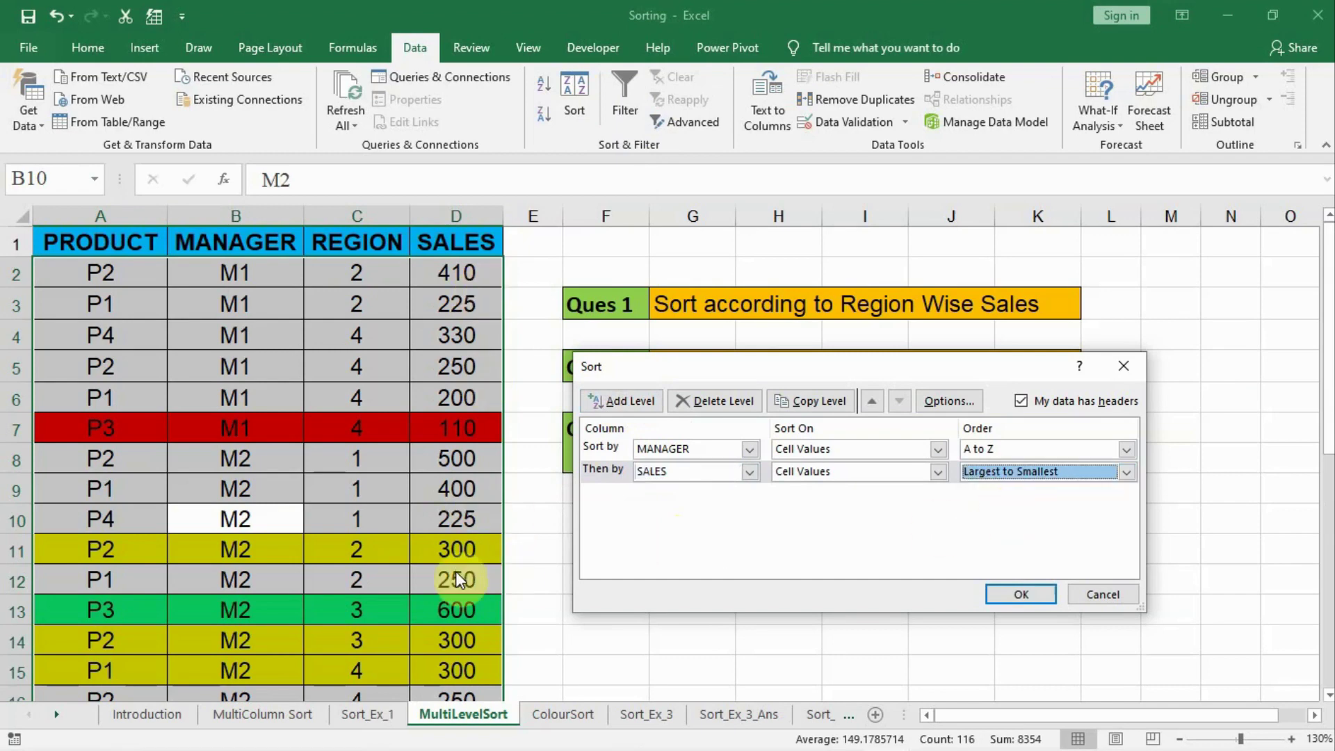
{"action": "left_click", "coordinate": [1015, 592]}
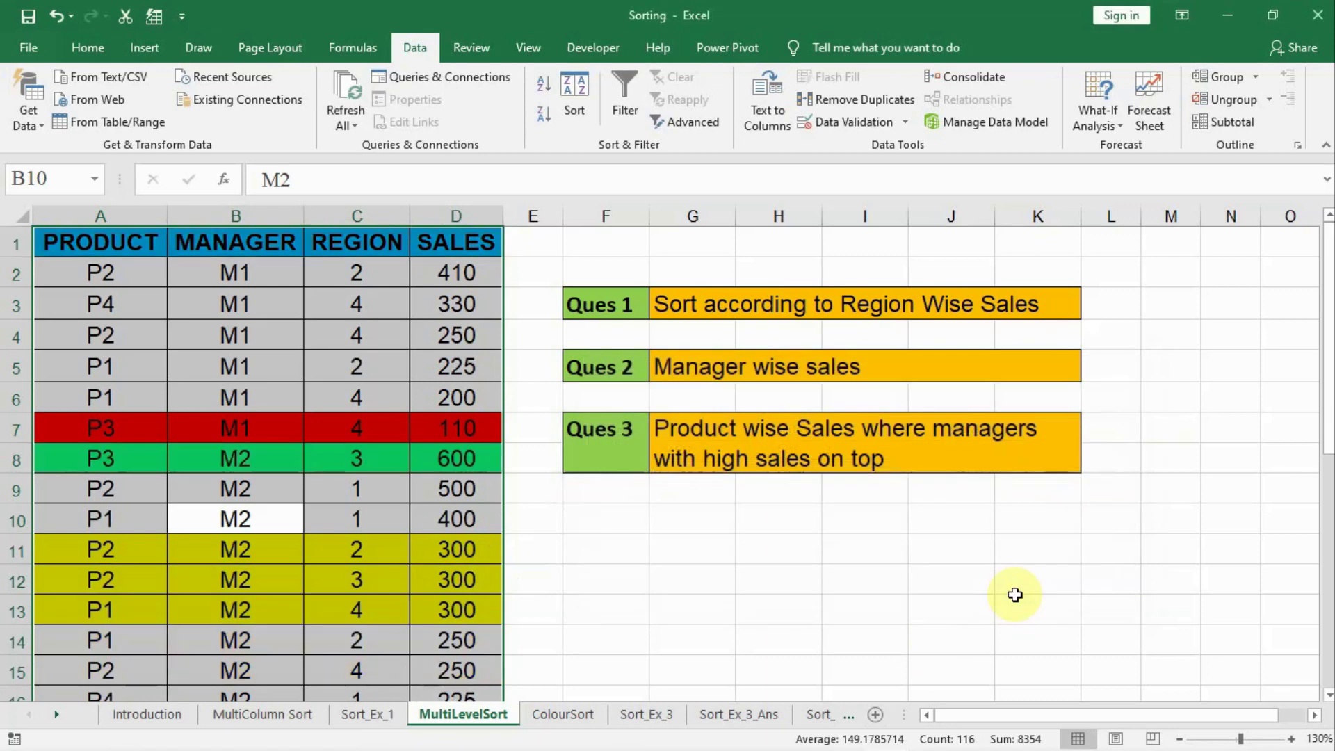
Examine the order of sales within the M2 and M7 manager groups of the sorted table.
{"action": "scroll", "coordinate": [343, 495], "scroll_direction": "down", "scroll_amount": 2}
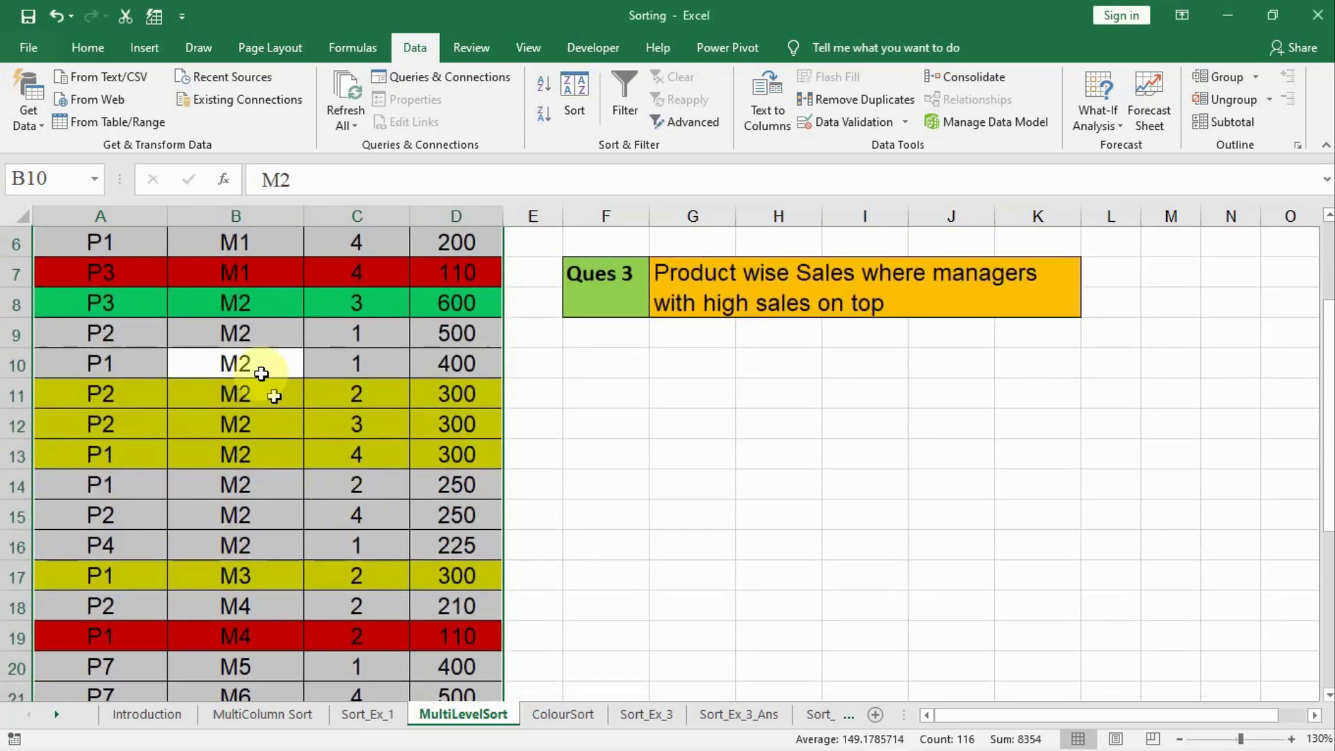
{"action": "left_click", "coordinate": [231, 306]}
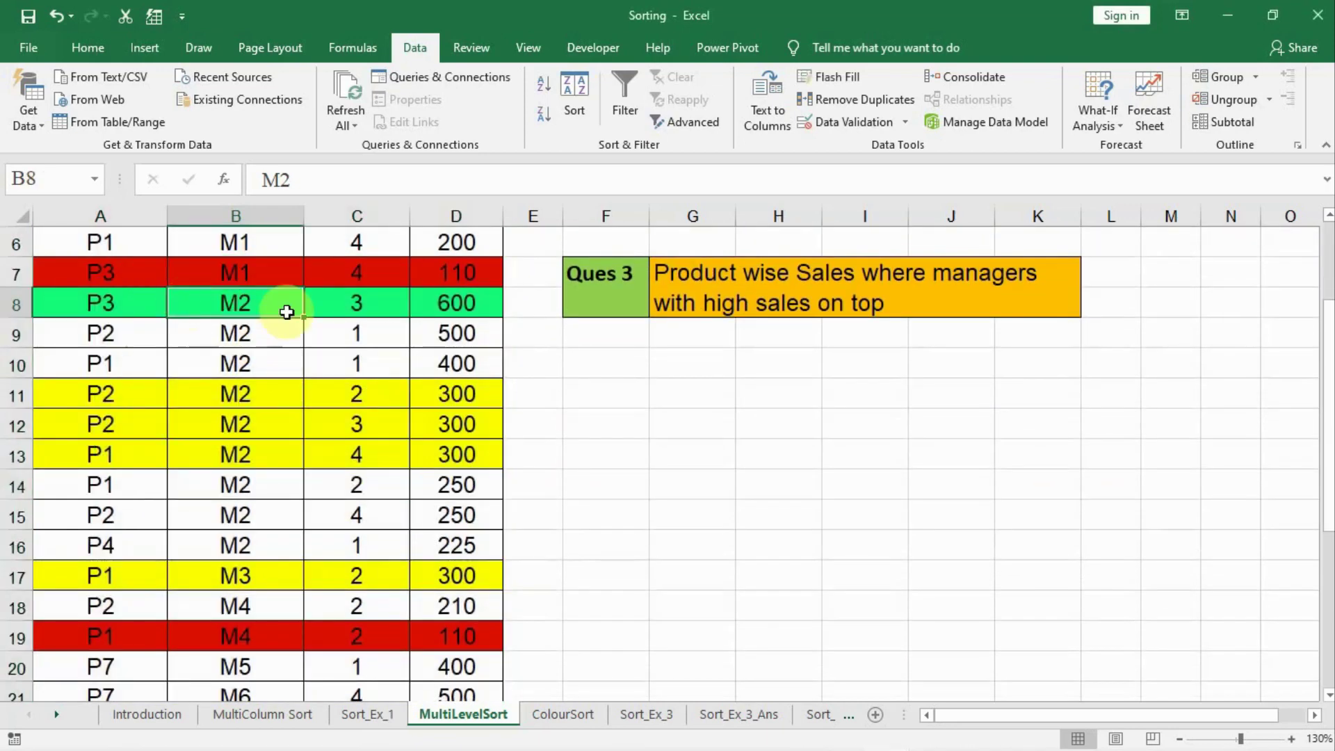
{"action": "left_click_drag", "start_coordinate": [286, 311], "coordinate": [283, 551]}
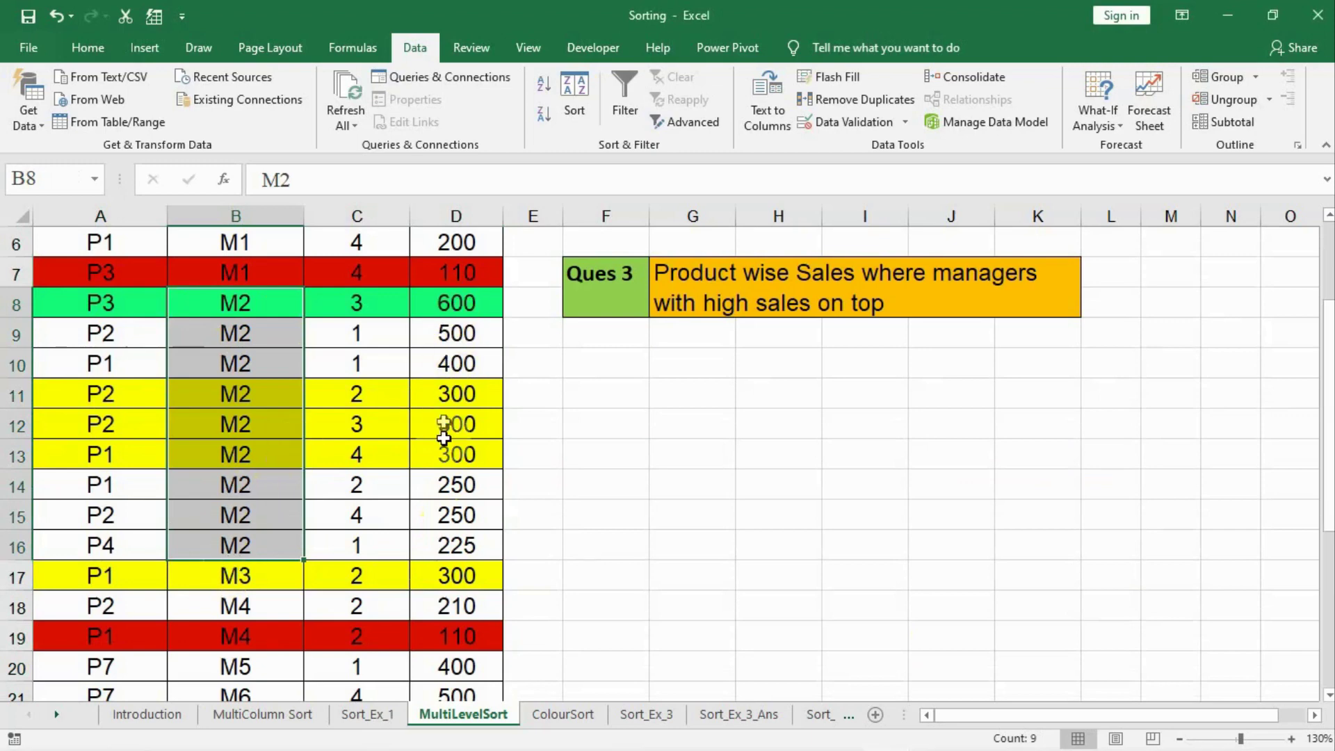
{"action": "scroll", "coordinate": [242, 424], "scroll_direction": "down", "scroll_amount": 1}
{"action": "scroll", "coordinate": [242, 424], "scroll_direction": "down", "scroll_amount": 3}
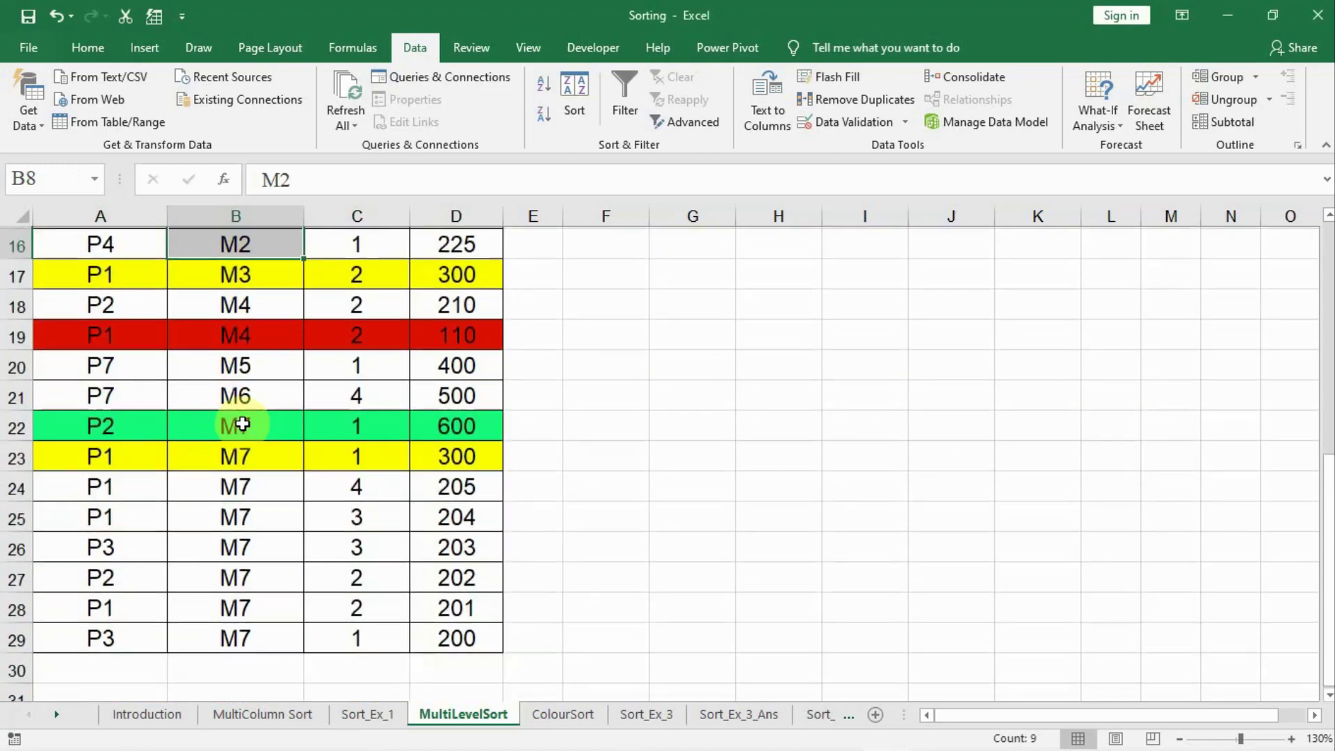
{"action": "left_click_drag", "start_coordinate": [240, 453], "coordinate": [252, 635]}
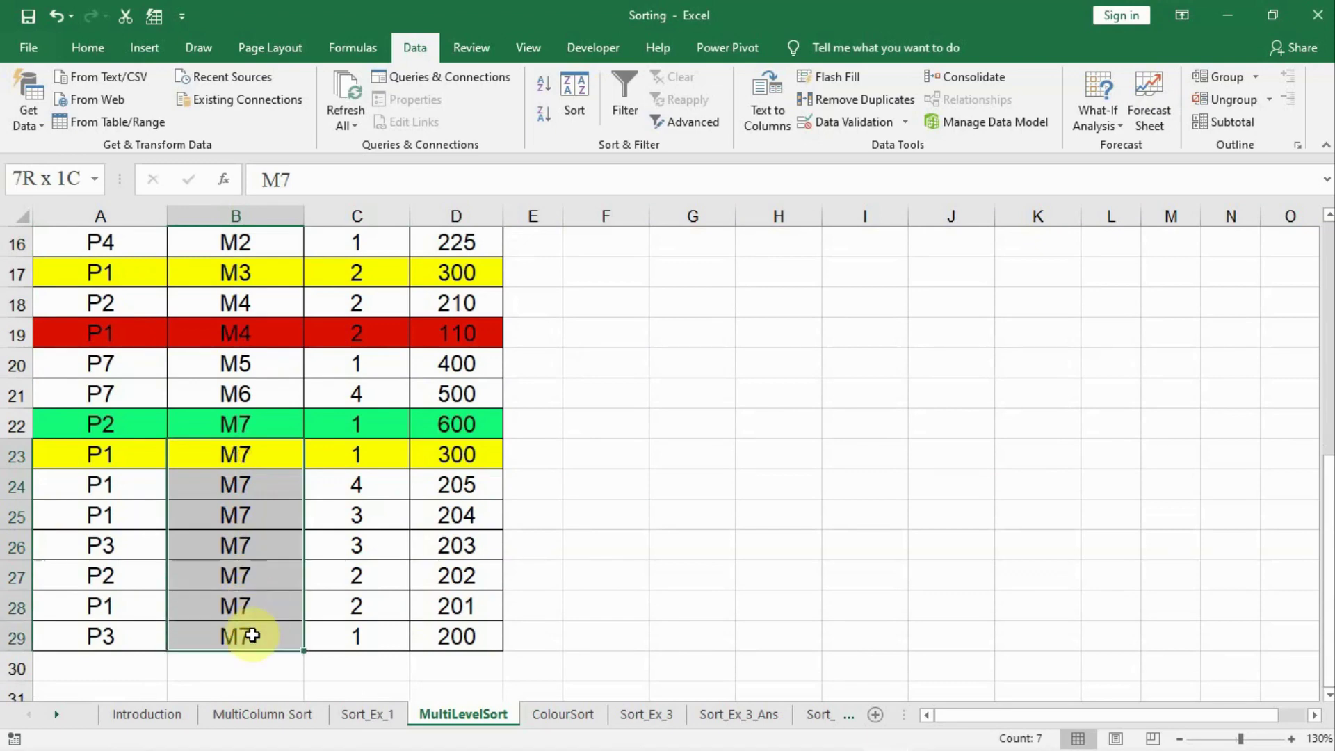
{"action": "left_click_drag", "start_coordinate": [253, 417], "coordinate": [278, 604]}
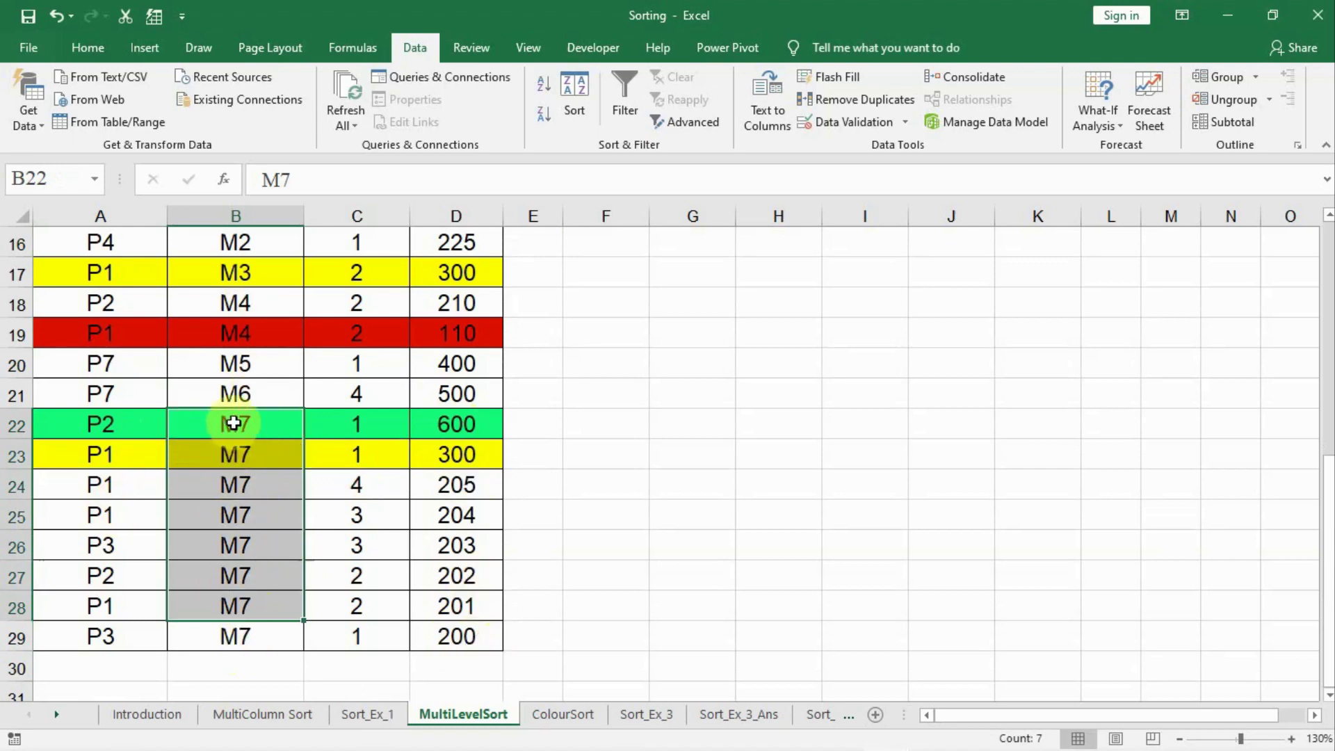
{"action": "left_click_drag", "start_coordinate": [233, 423], "coordinate": [458, 635]}
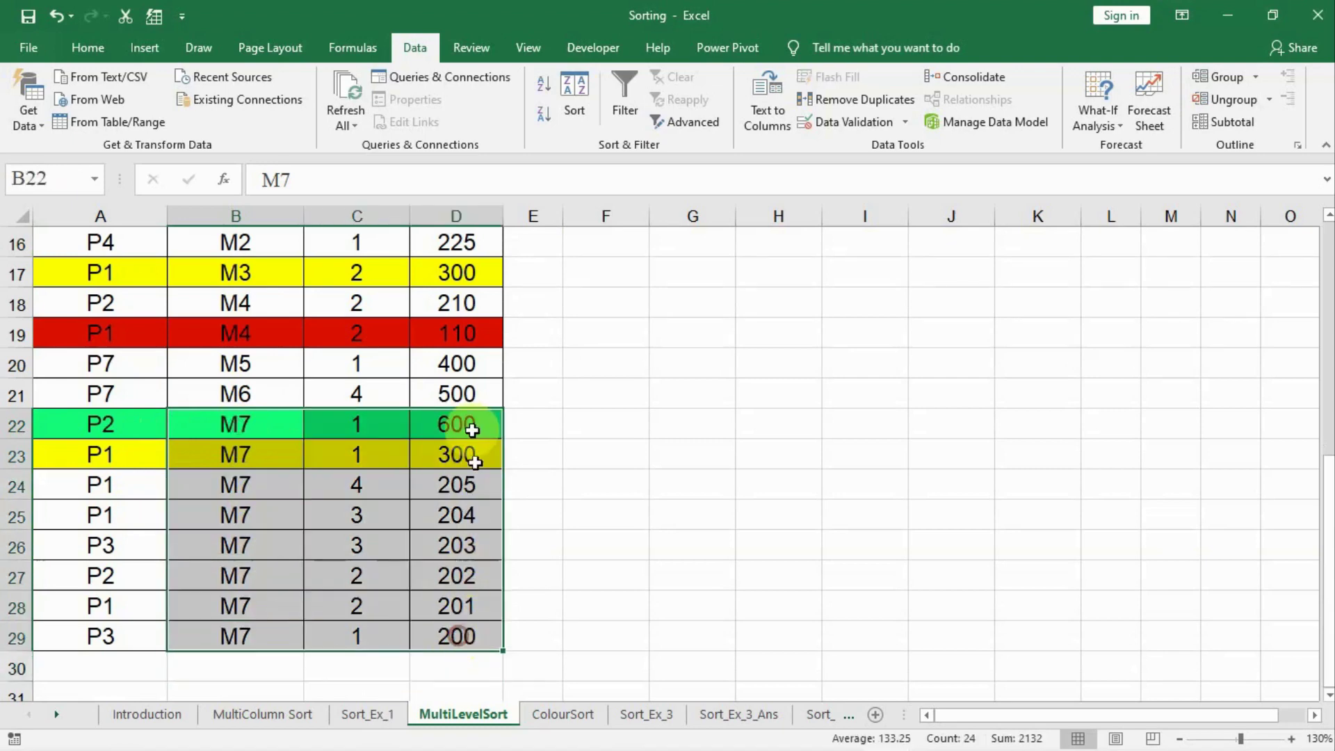
{"action": "scroll", "coordinate": [445, 591], "scroll_direction": "up", "scroll_amount": 5}
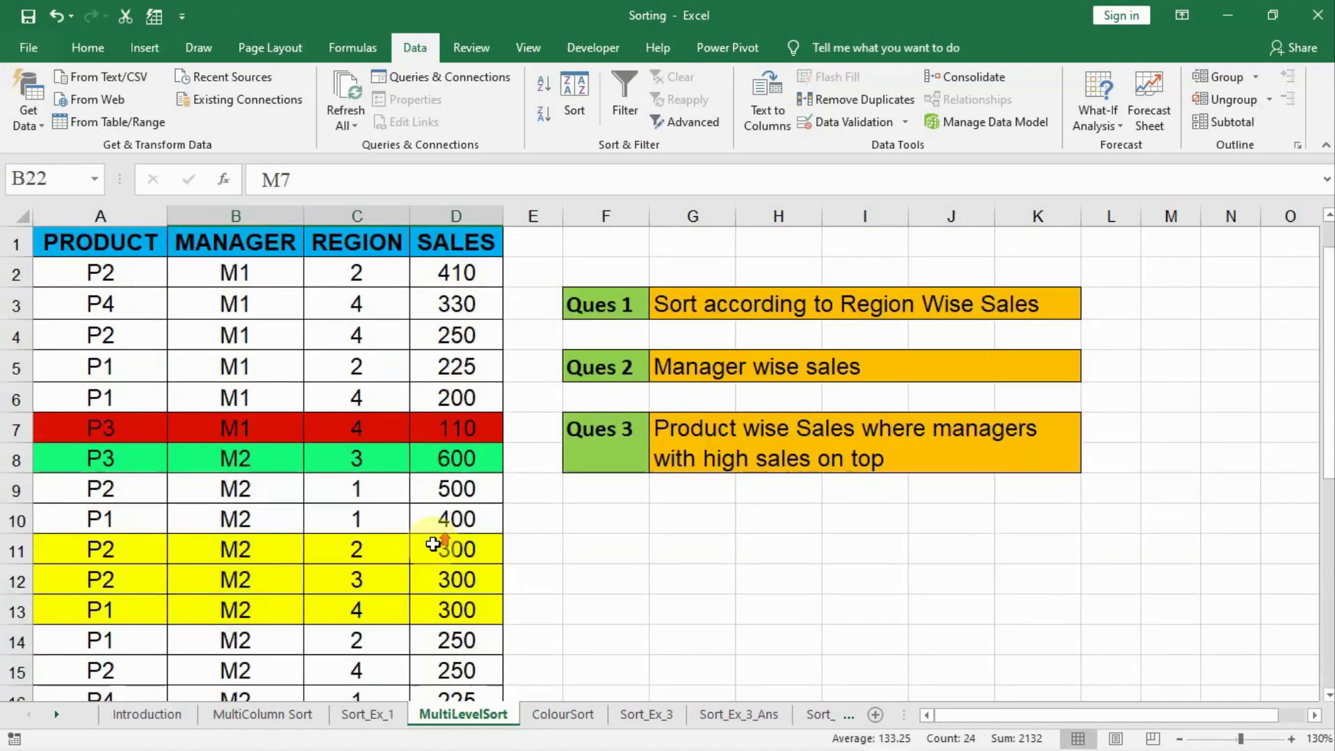
Begin a custom sort of the whole data table for Ques 3 with PRODUCT as the first sort column.
{"action": "left_click", "coordinate": [702, 445]}
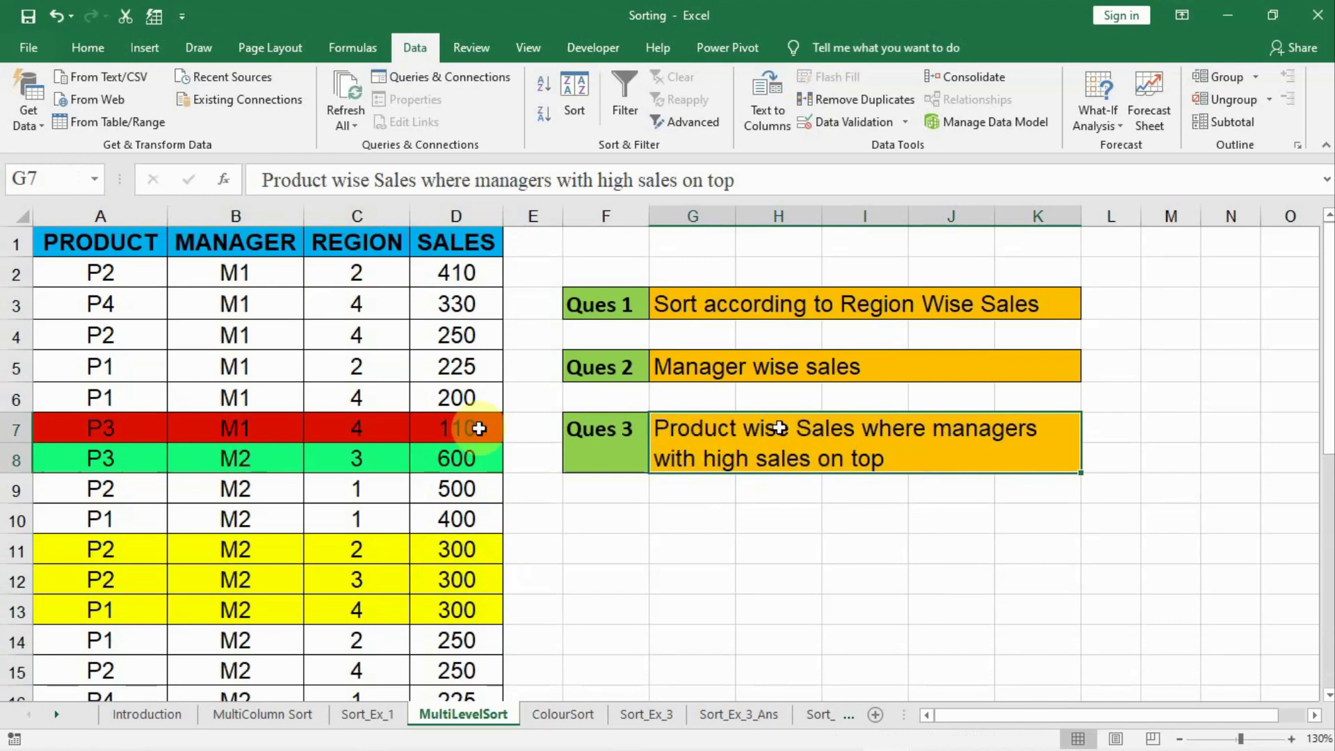
{"action": "left_click", "coordinate": [261, 514]}
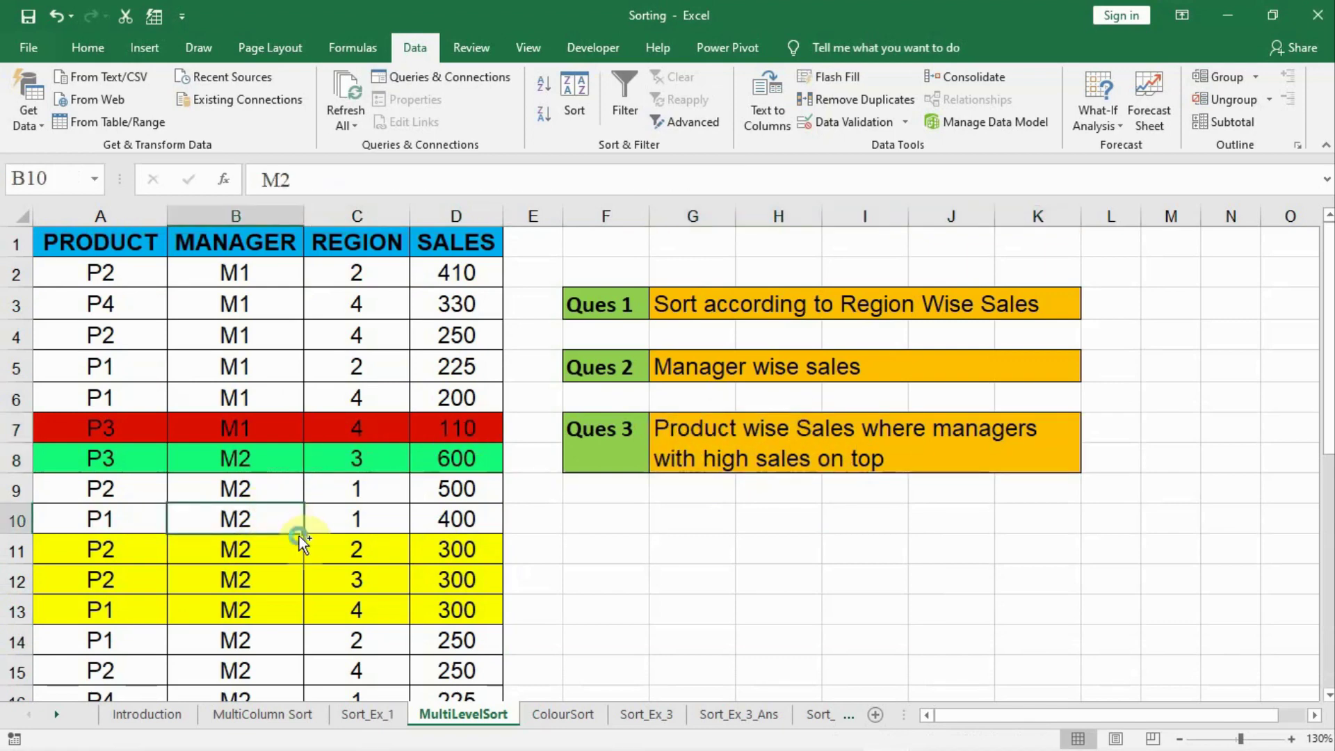
{"action": "key", "text": "ctrl+a"}
{"action": "left_click", "coordinate": [581, 91]}
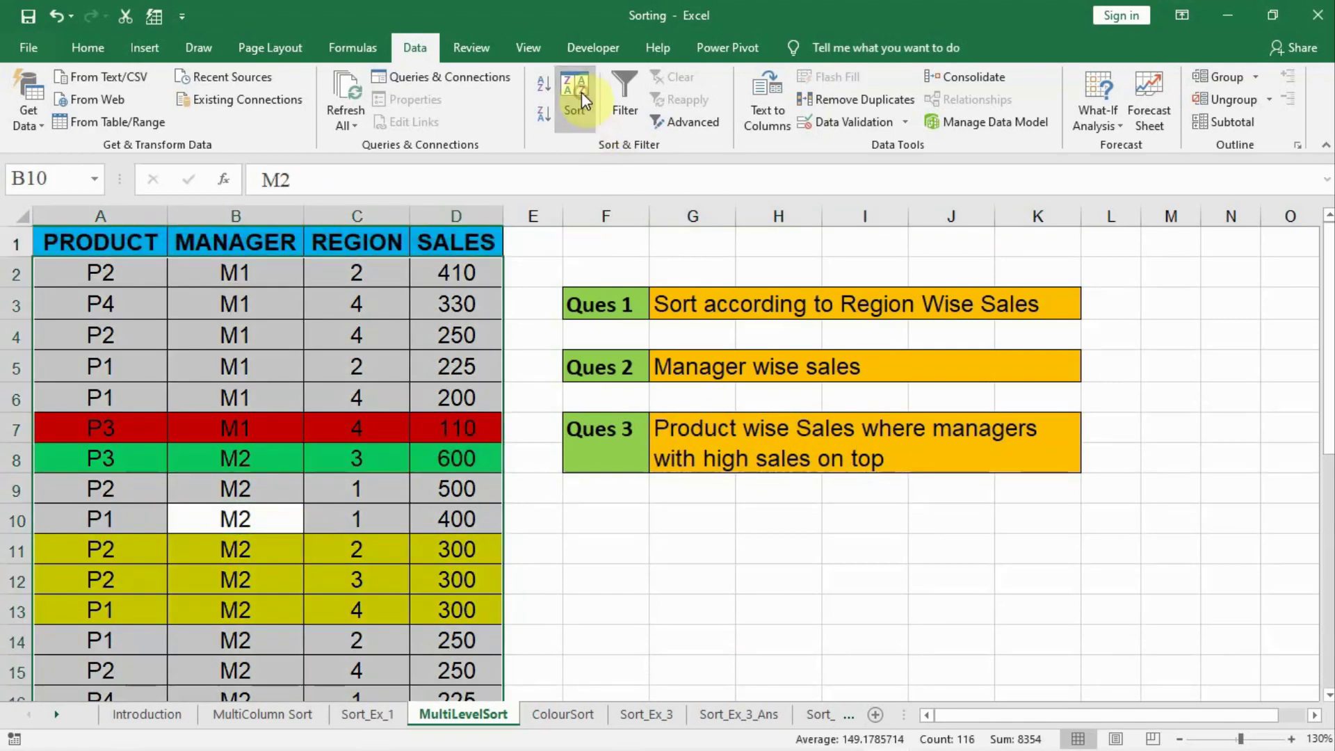
{"action": "left_click_drag", "start_coordinate": [713, 379], "coordinate": [637, 496]}
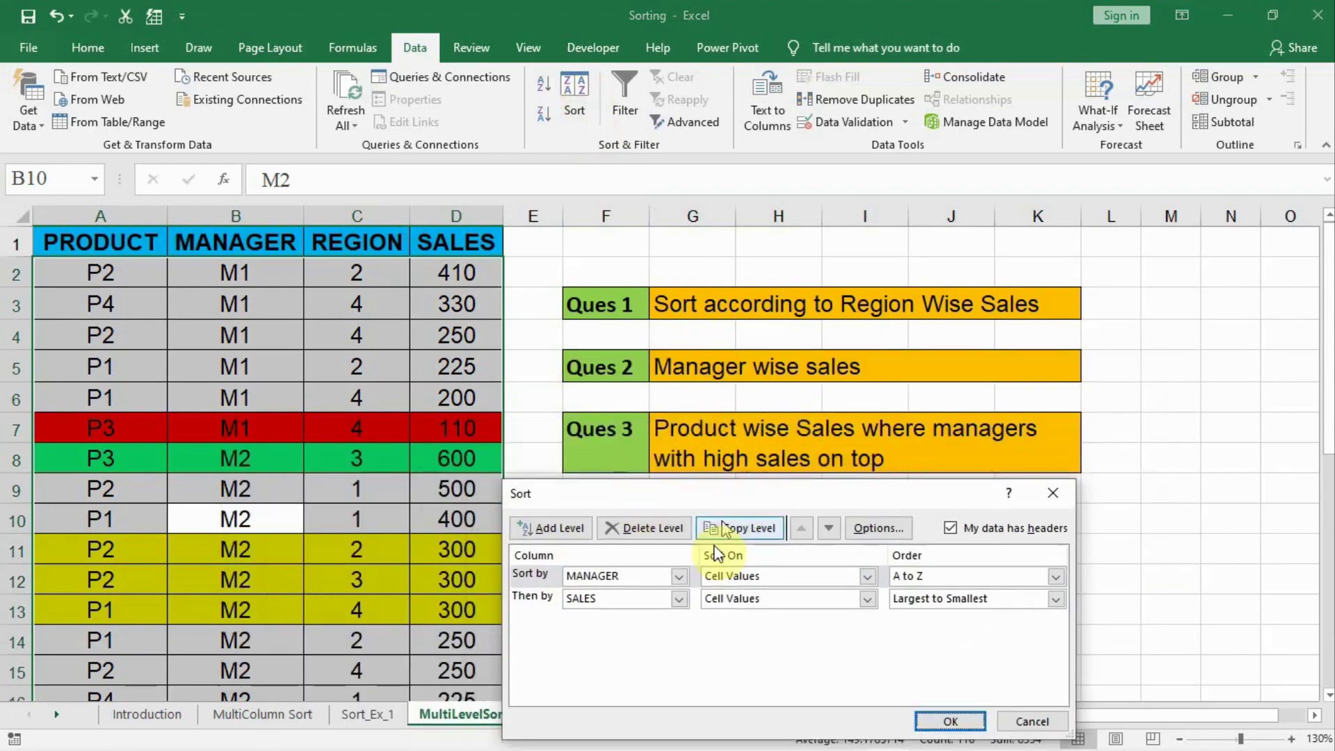
{"action": "left_click", "coordinate": [679, 577]}
{"action": "left_click", "coordinate": [616, 595]}
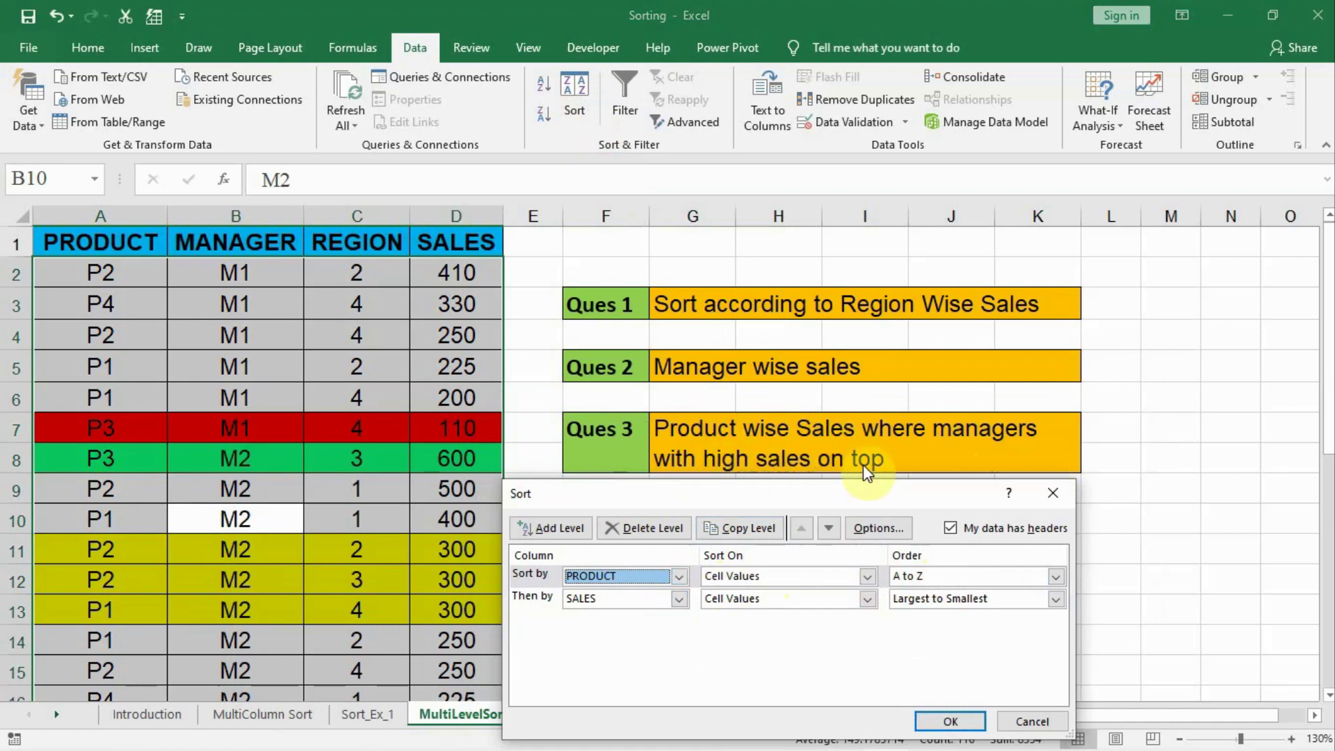
Set the second sort level to MANAGER cell values in A to Z order.
{"action": "left_click", "coordinate": [681, 602]}
{"action": "left_click", "coordinate": [634, 627]}
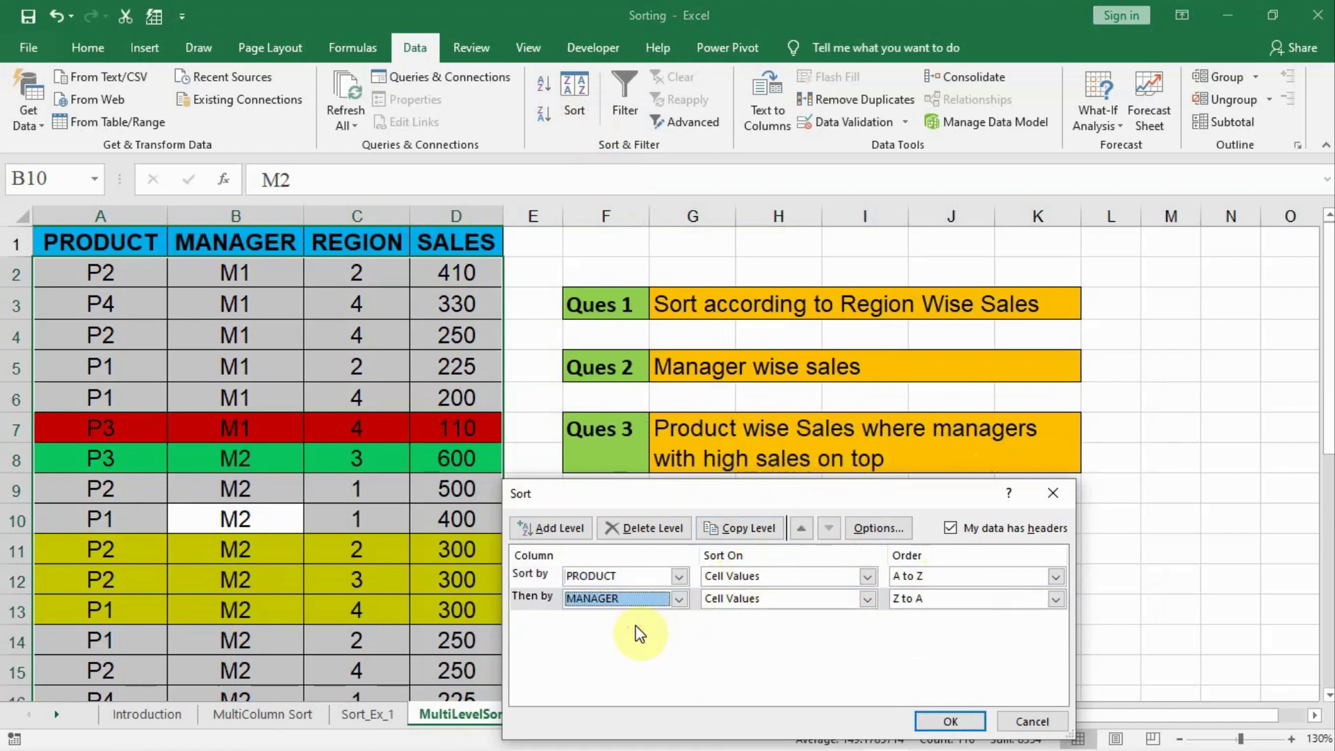
{"action": "left_click", "coordinate": [940, 599]}
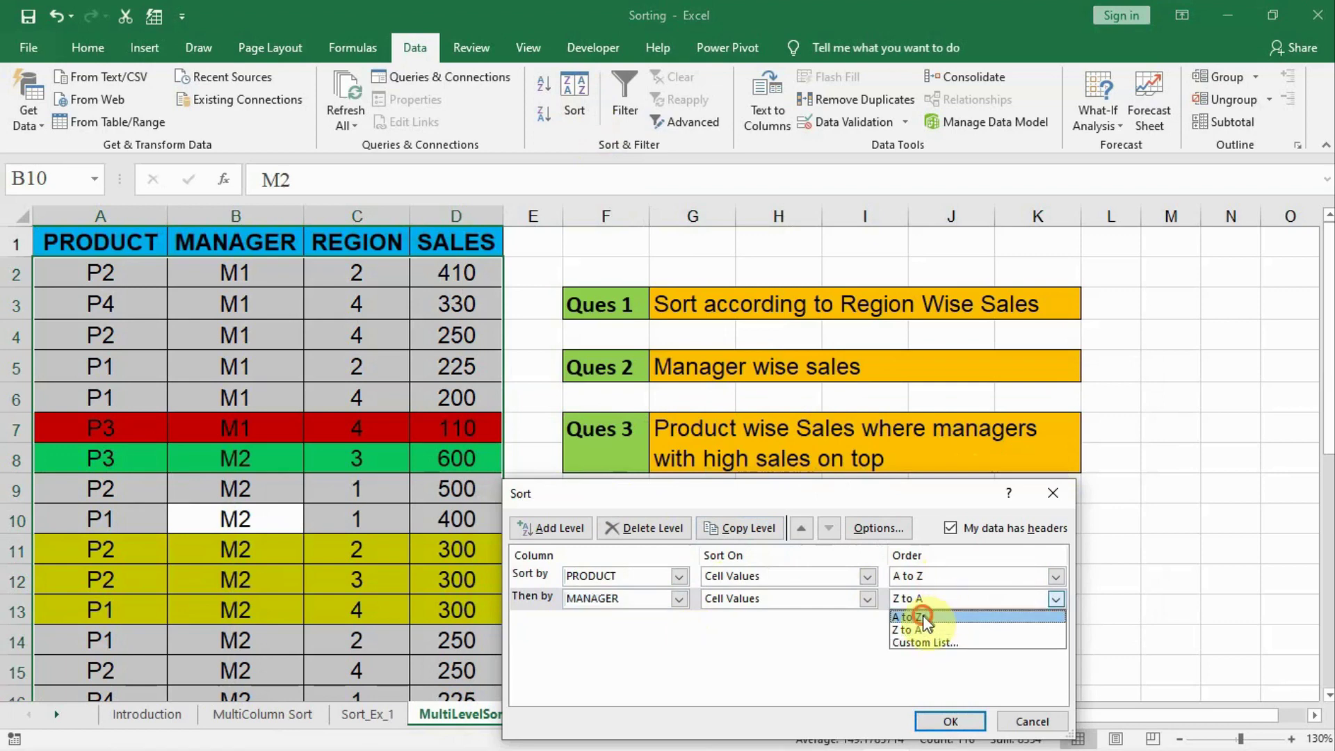
{"action": "left_click", "coordinate": [923, 618]}
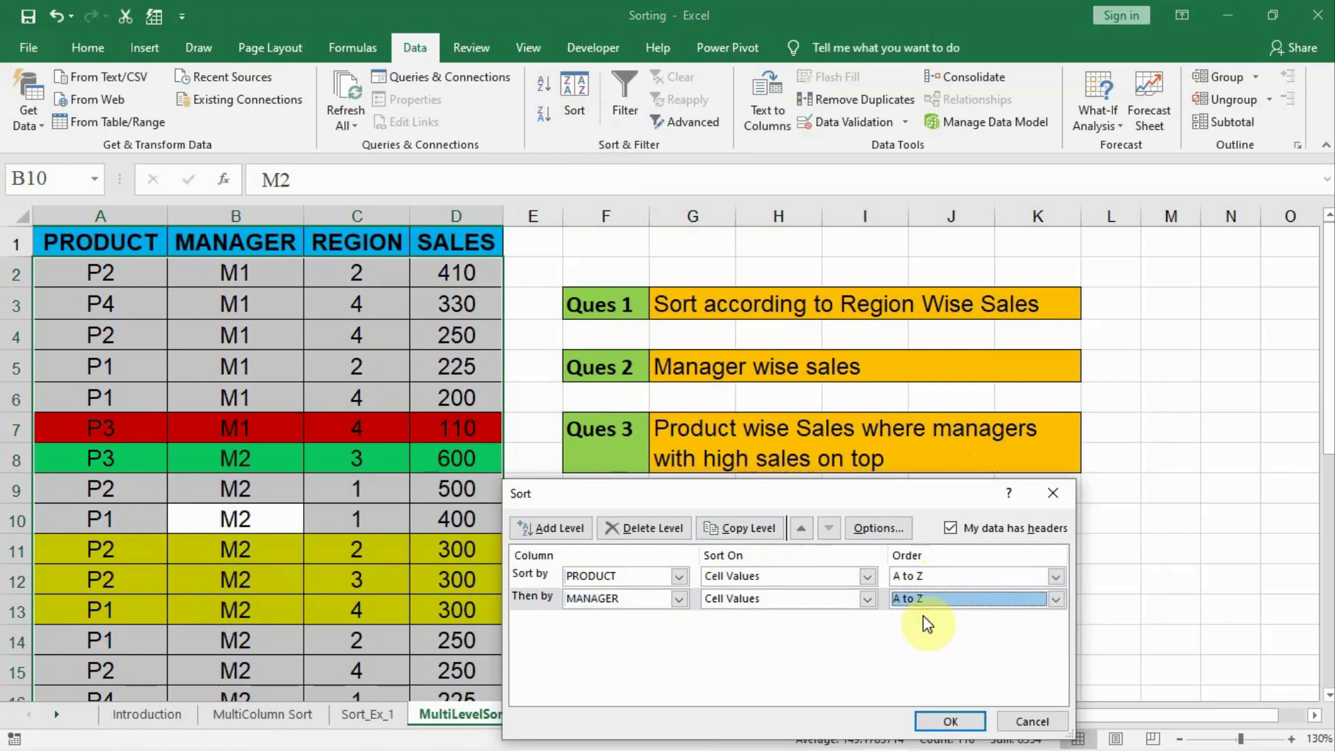
Add a third sort level and set its column to SALES.
{"action": "left_click", "coordinate": [585, 531]}
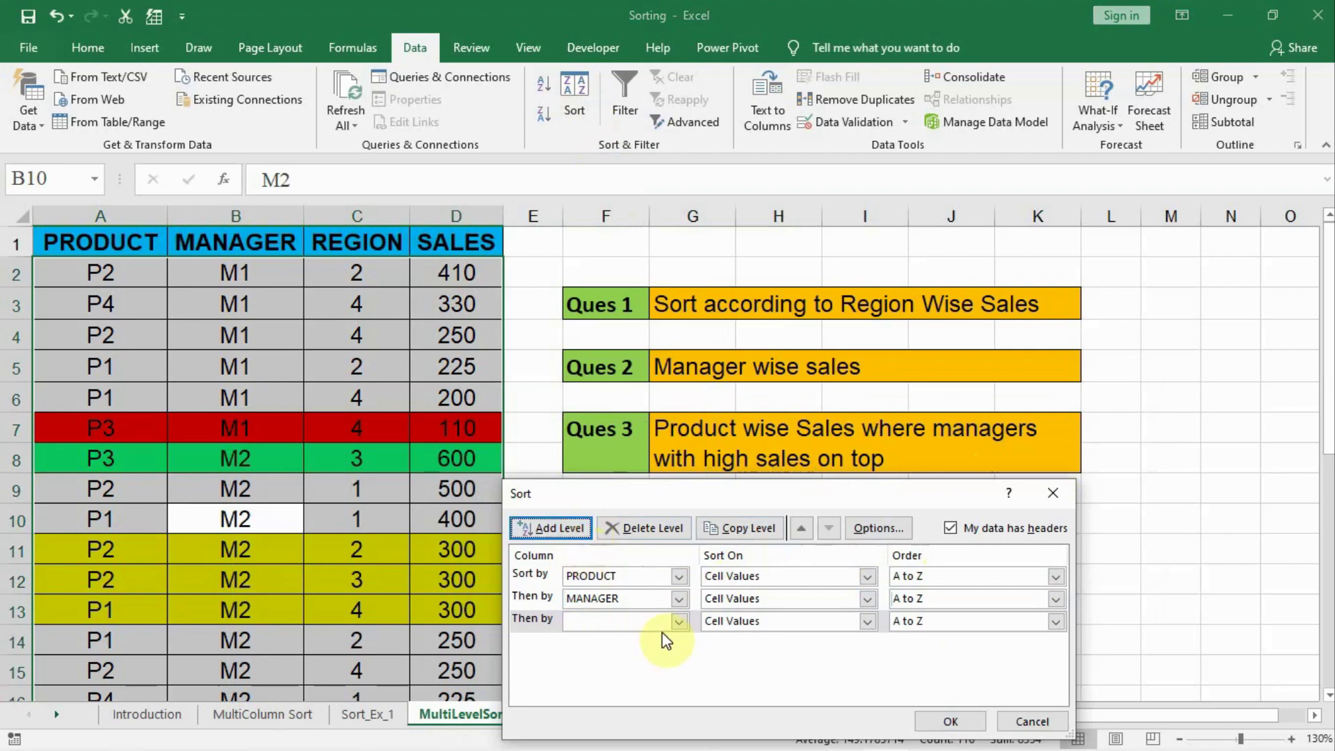
{"action": "left_click", "coordinate": [680, 620]}
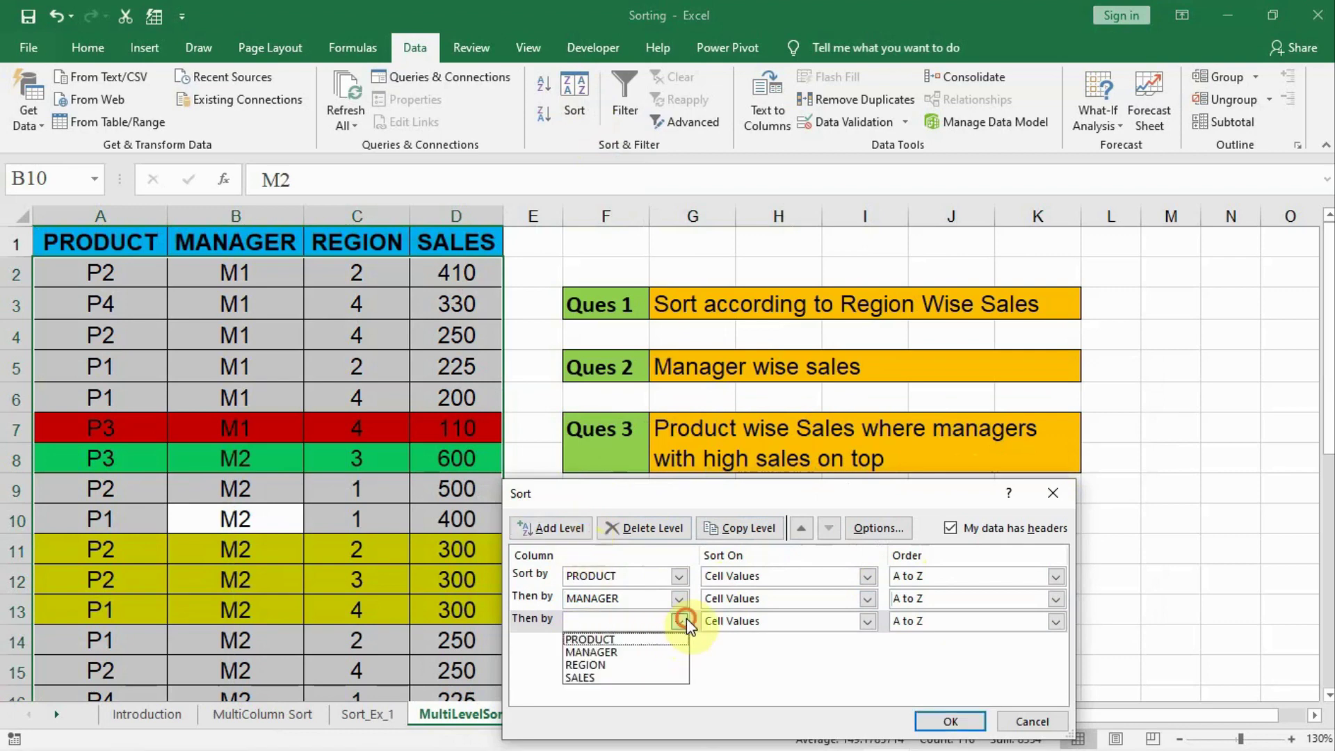
{"action": "left_click", "coordinate": [618, 653]}
{"action": "left_click", "coordinate": [618, 621]}
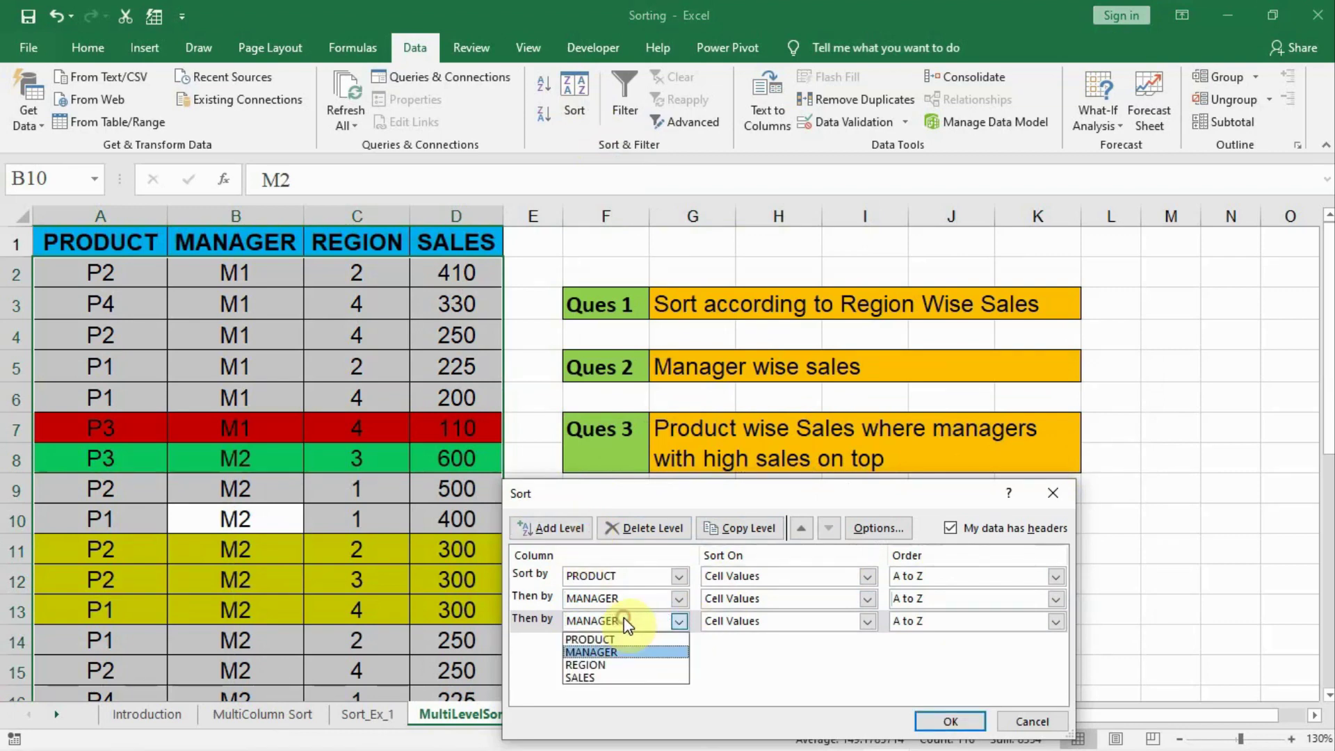
{"action": "left_click", "coordinate": [606, 677]}
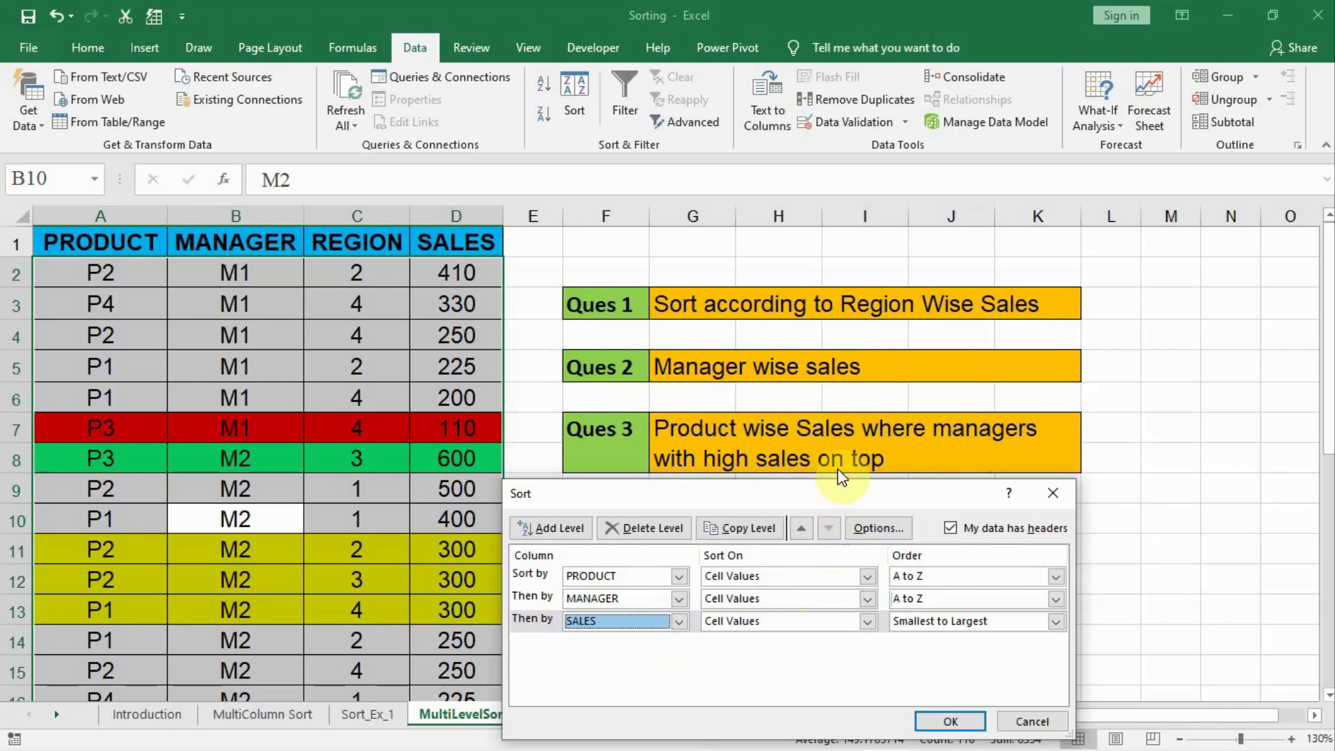
Change the second sort level to SALES cell values in Largest to Smallest order.
{"action": "left_click", "coordinate": [679, 598]}
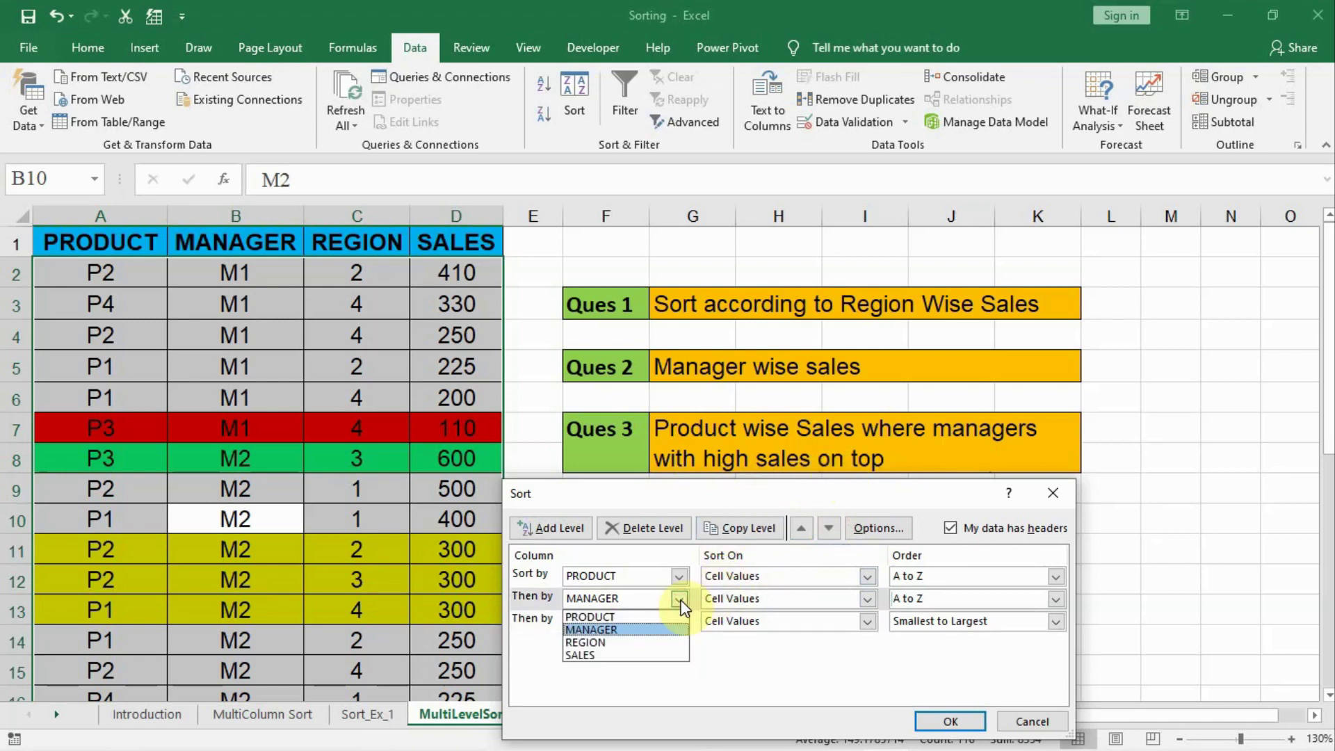
{"action": "left_click", "coordinate": [586, 648]}
{"action": "left_click", "coordinate": [605, 602]}
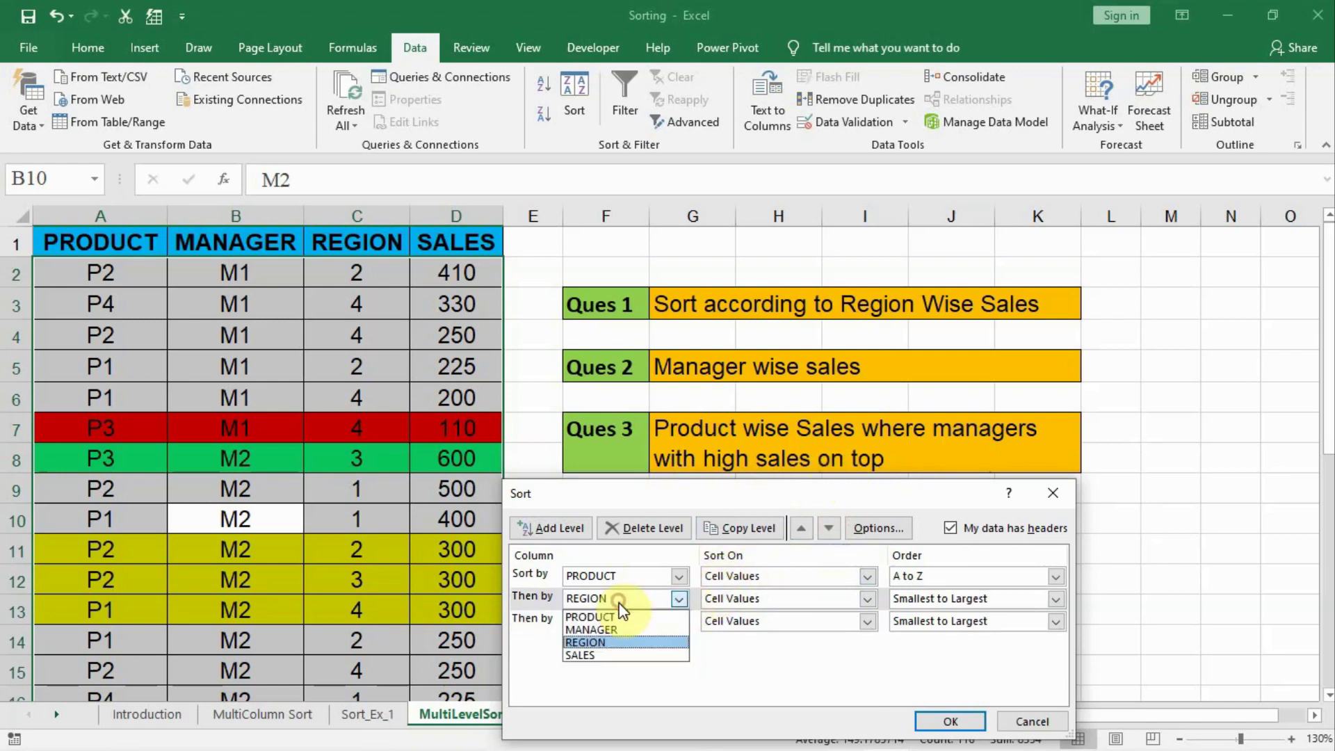
{"action": "left_click", "coordinate": [581, 653]}
{"action": "left_click", "coordinate": [932, 595]}
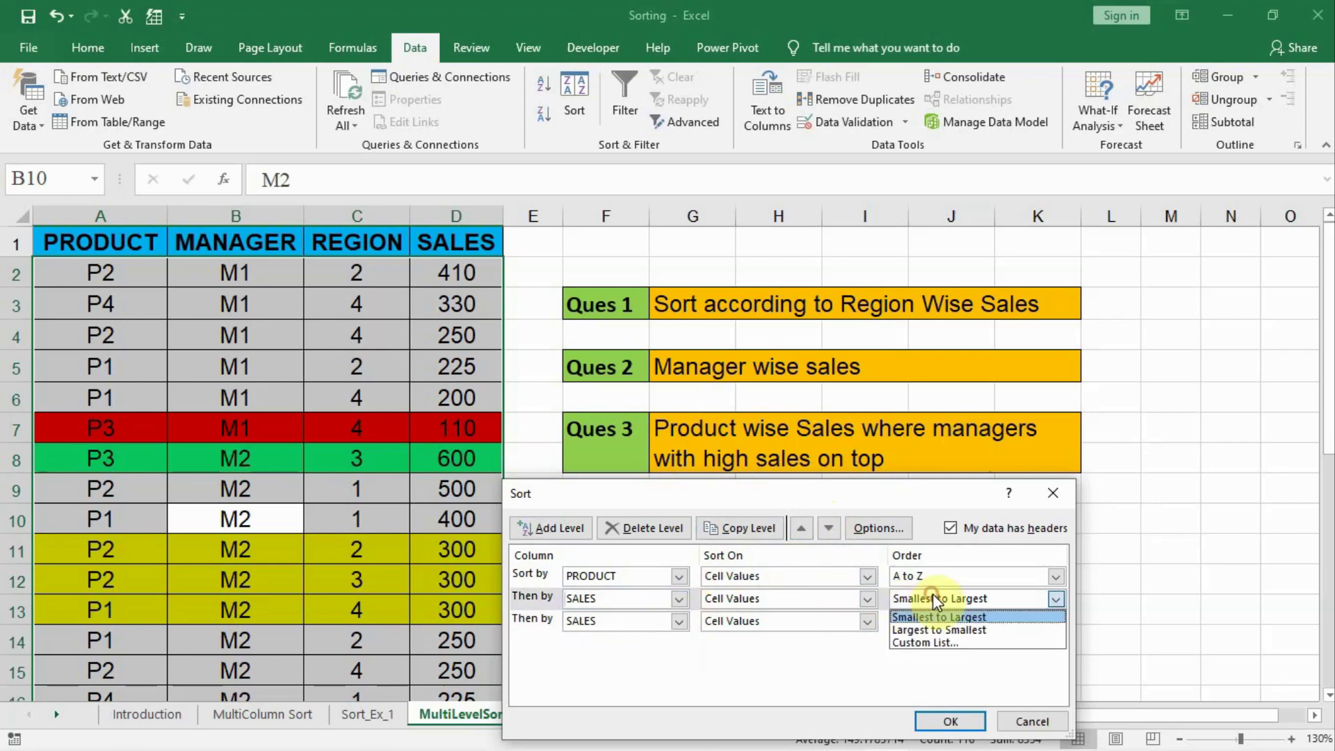
{"action": "left_click", "coordinate": [928, 629]}
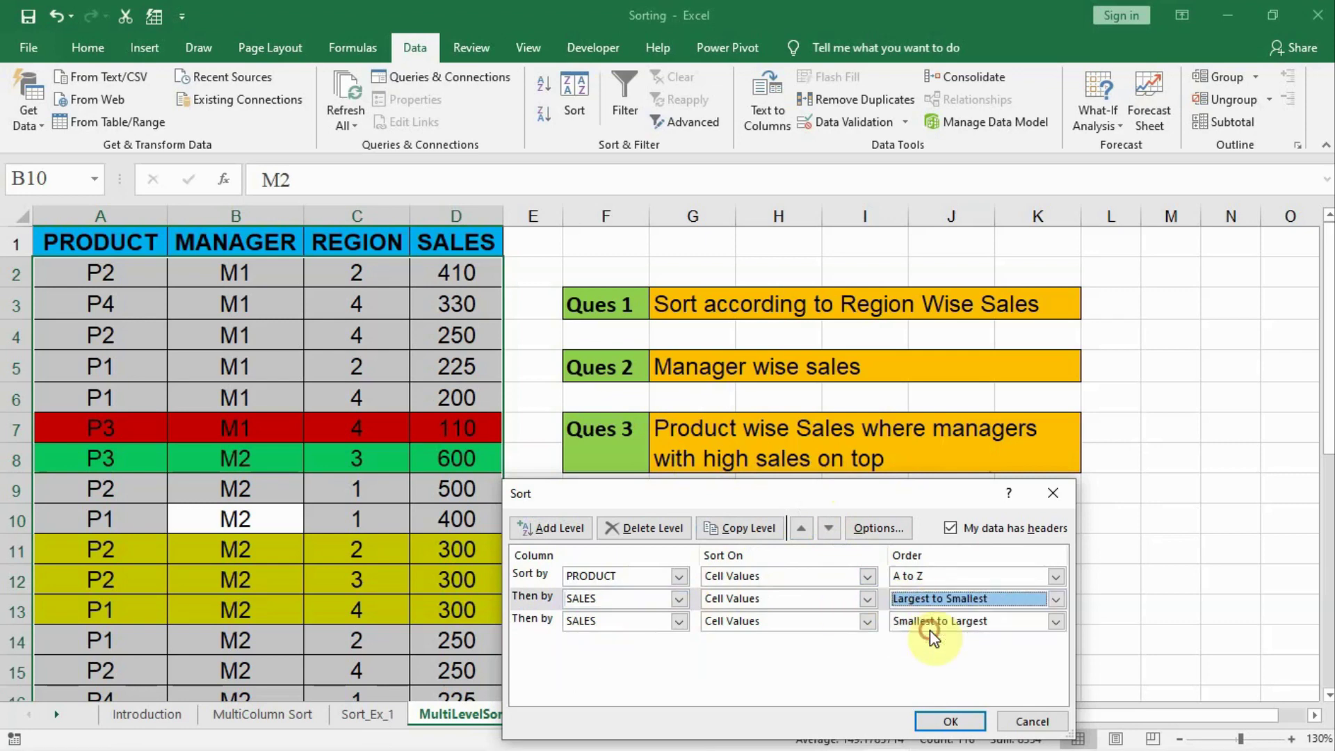
Change the third sort level to MANAGER in A to Z order and apply the sort to the table.
{"action": "left_click", "coordinate": [672, 620]}
{"action": "left_click", "coordinate": [606, 648]}
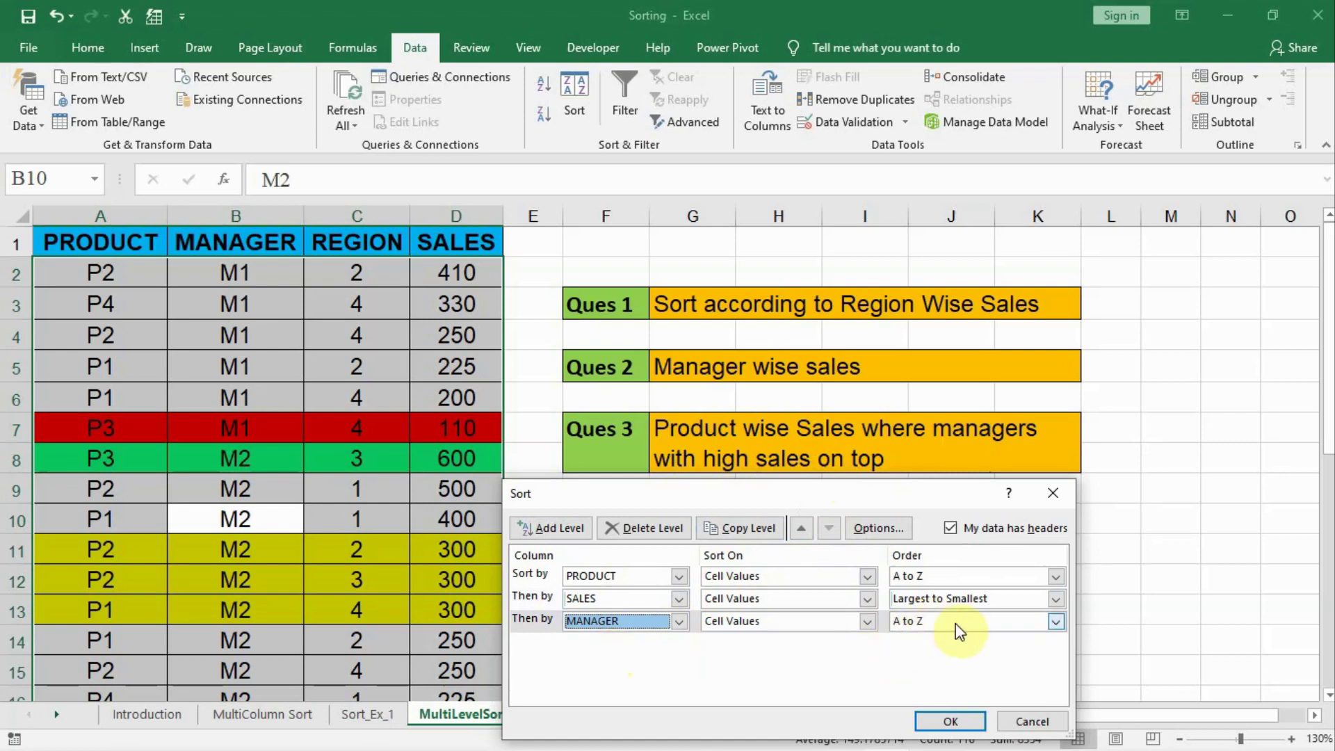
{"action": "left_click", "coordinate": [948, 722]}
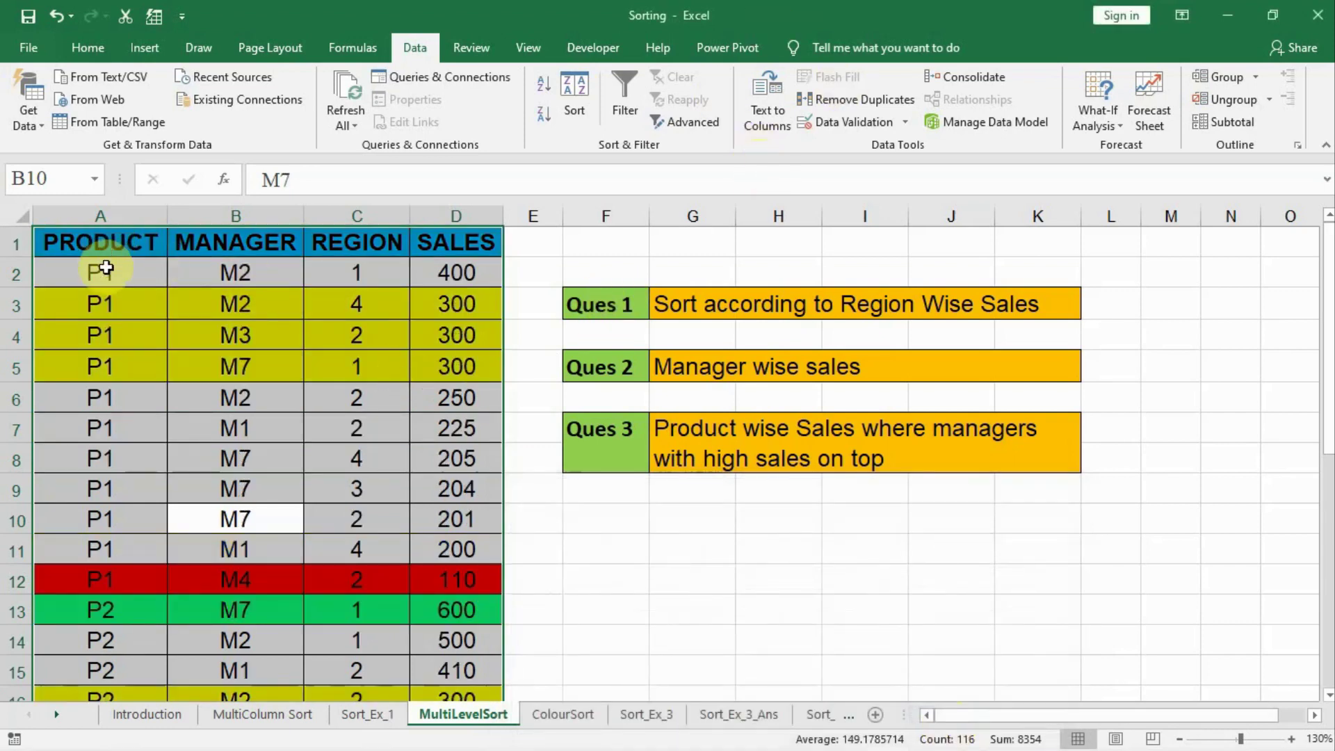
Examine the sales order within the P1 product group, including the tied sales in D3:D5.
{"action": "left_click_drag", "start_coordinate": [105, 267], "coordinate": [66, 571]}
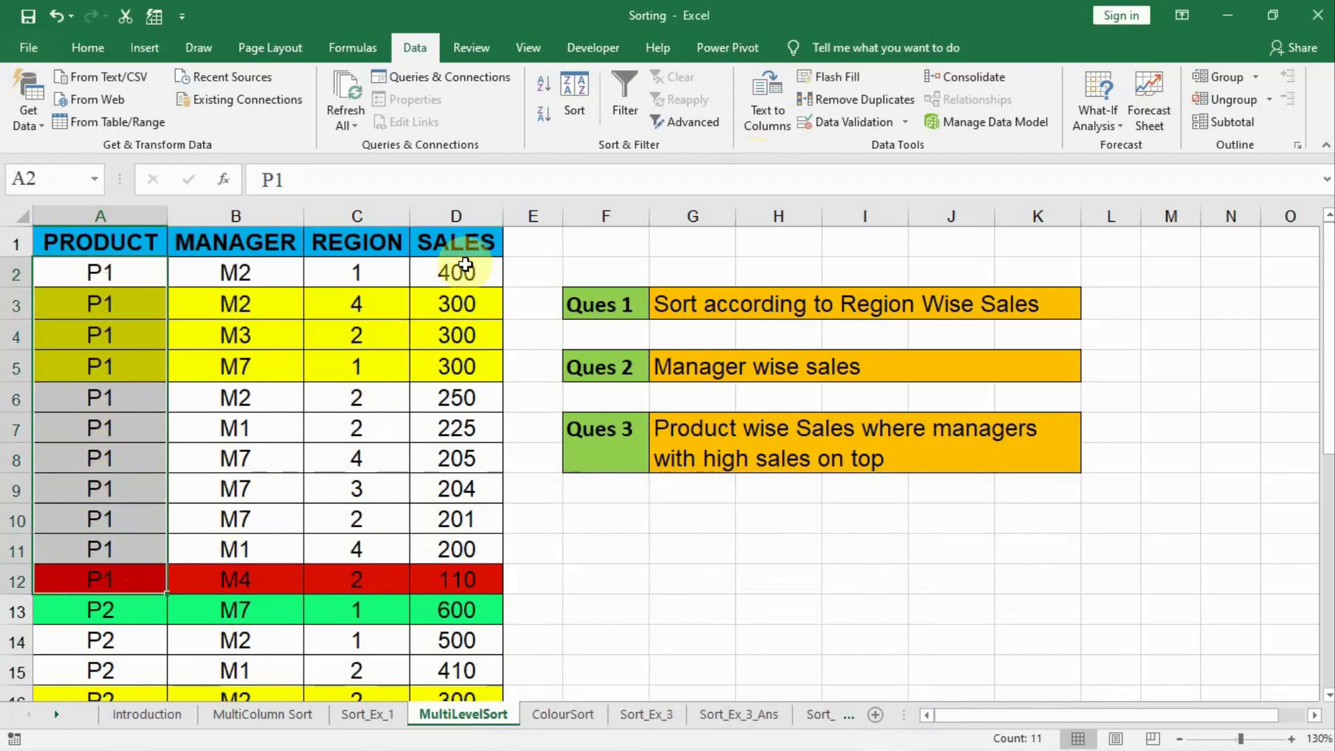
{"action": "left_click_drag", "start_coordinate": [465, 265], "coordinate": [448, 538]}
{"action": "left_click", "coordinate": [452, 344]}
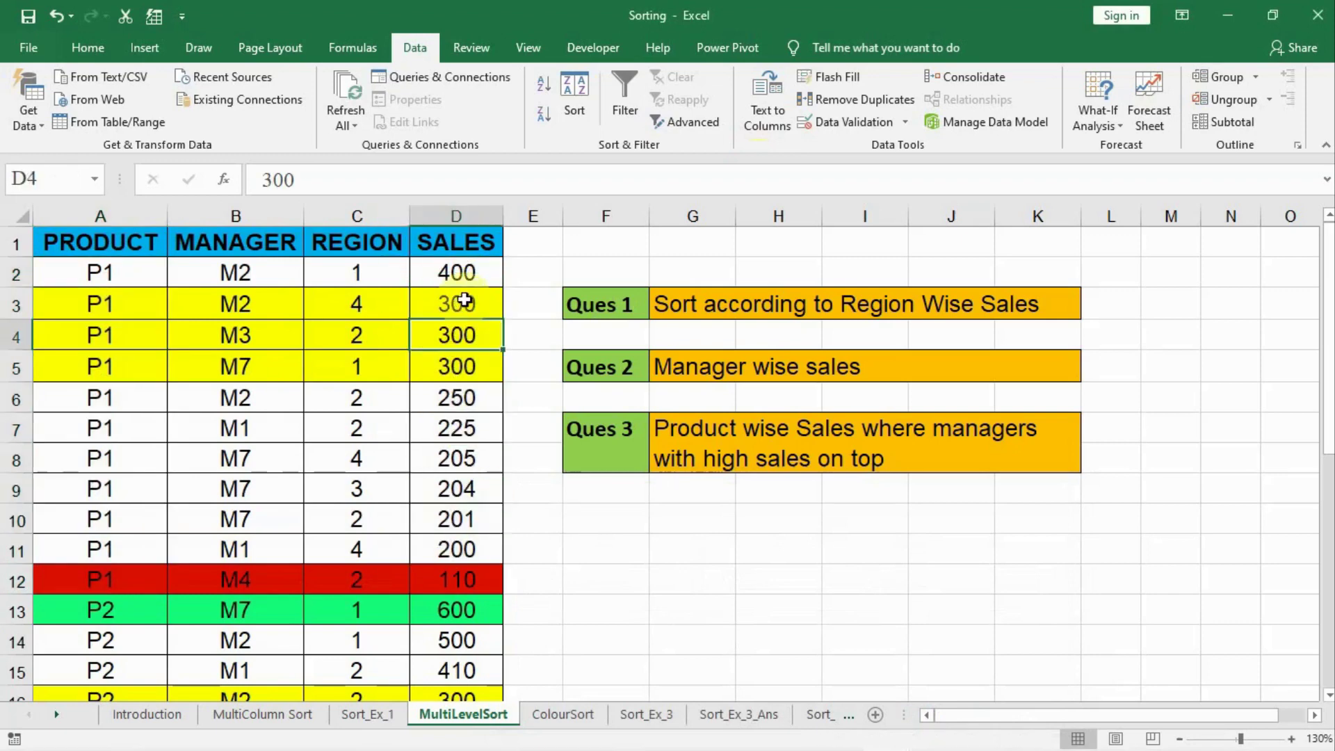
{"action": "left_click_drag", "start_coordinate": [464, 300], "coordinate": [471, 378]}
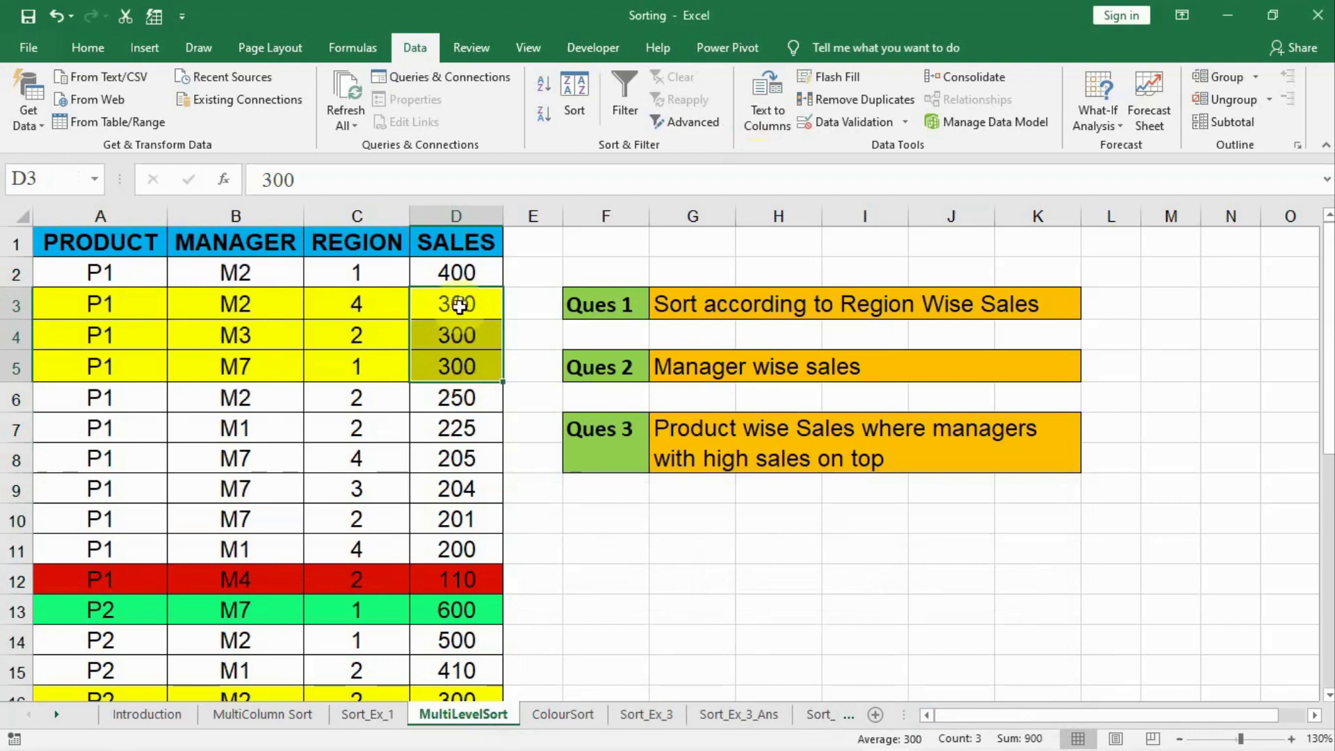
Review the table's sort levels with the whole data range selected, then leave the sort settings without changes.
{"action": "left_click", "coordinate": [569, 84]}
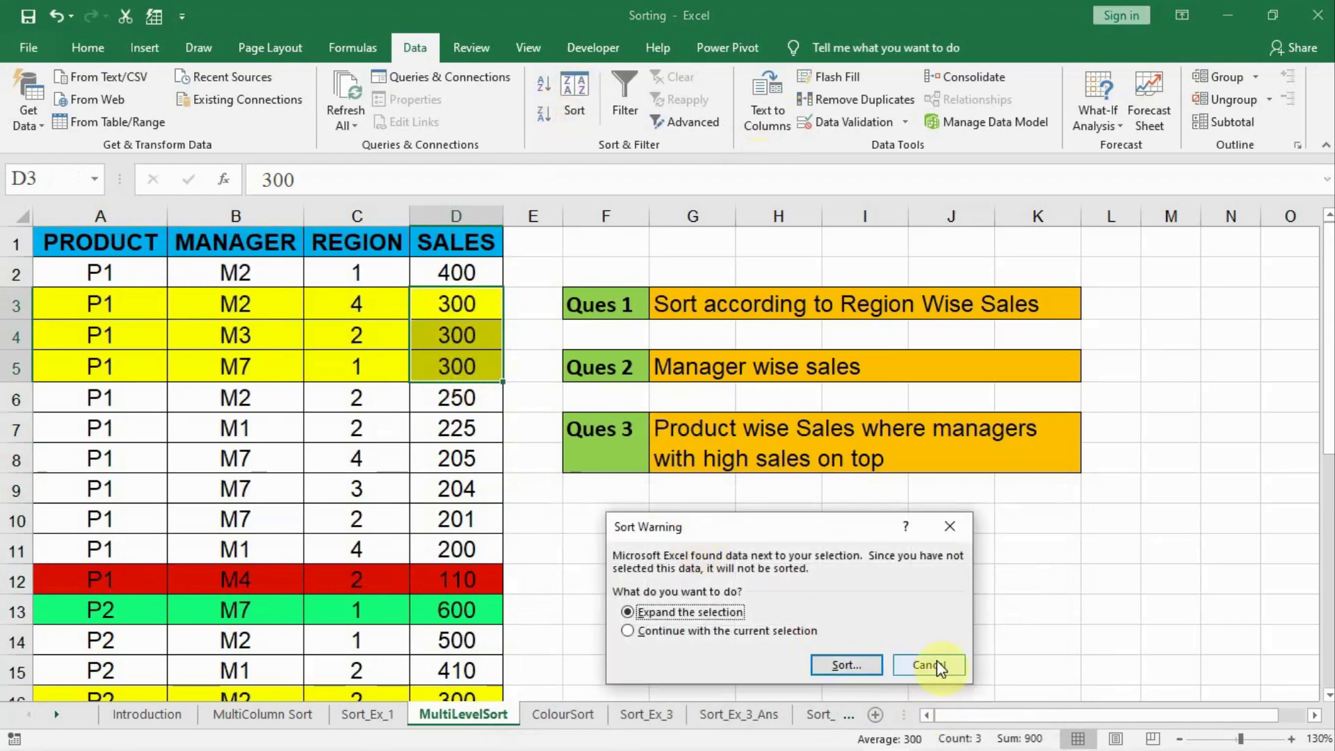
{"action": "left_click", "coordinate": [937, 664]}
{"action": "left_click", "coordinate": [323, 403]}
{"action": "key", "text": "ctrl+a"}
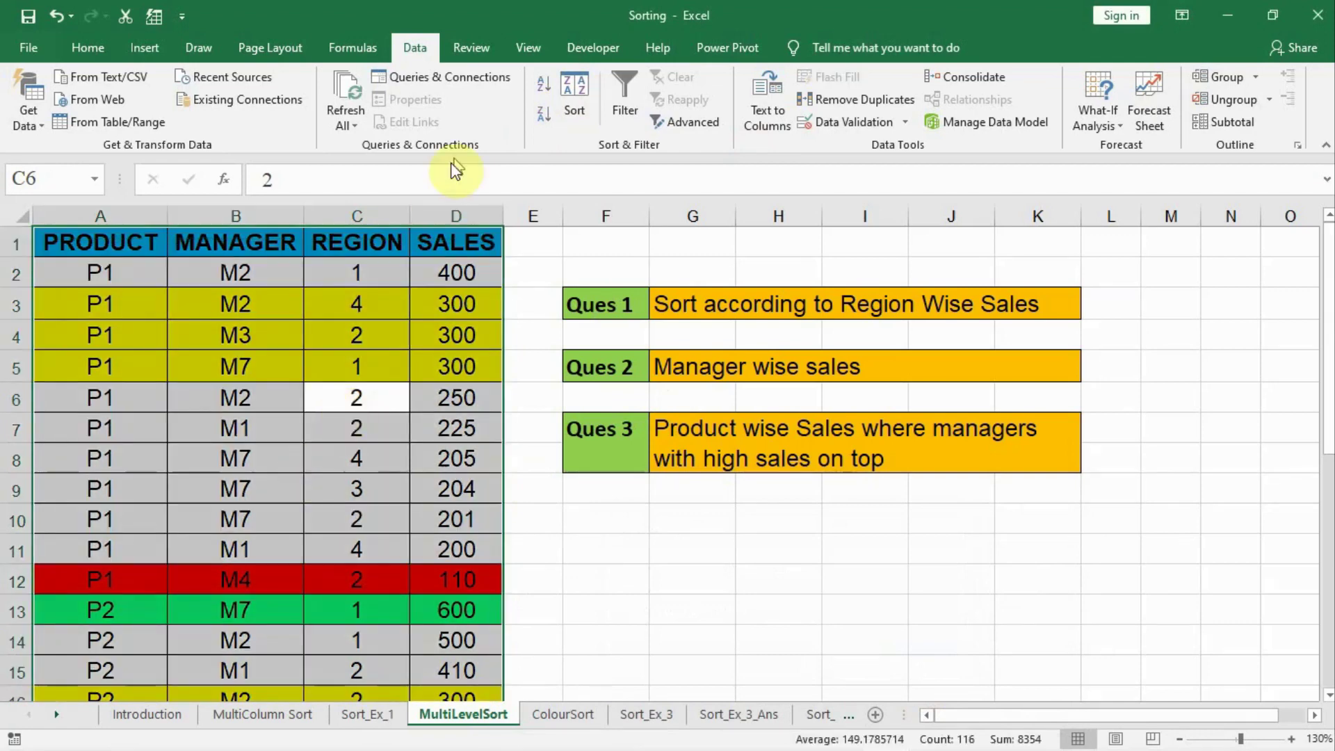
{"action": "left_click", "coordinate": [575, 84]}
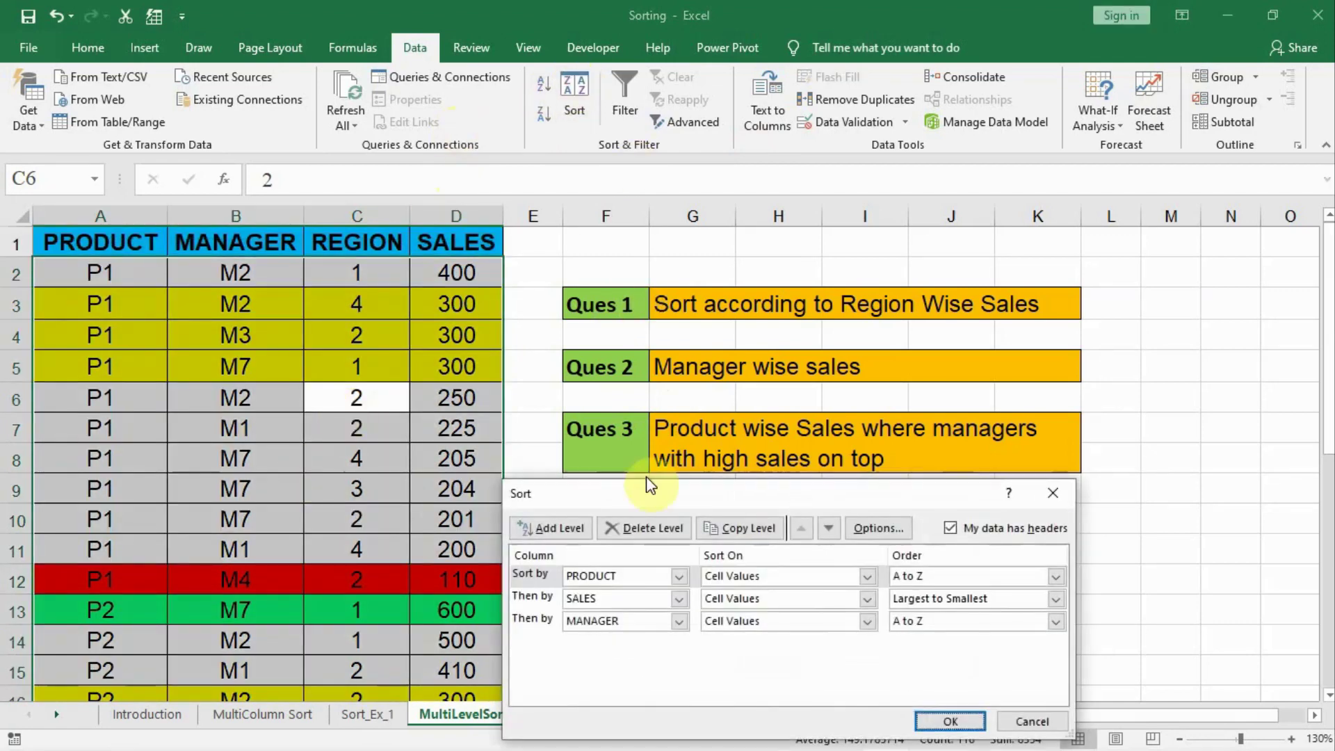
{"action": "left_click_drag", "start_coordinate": [661, 501], "coordinate": [856, 346]}
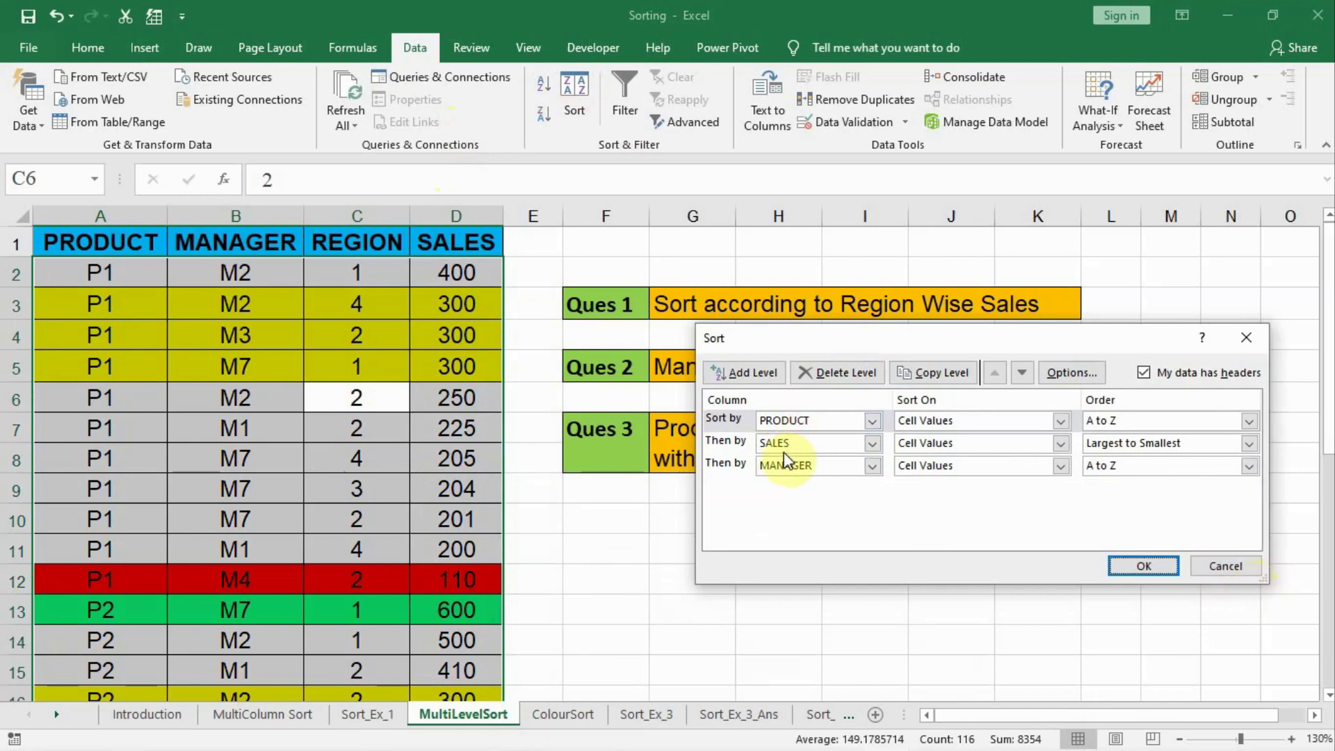
{"action": "left_click", "coordinate": [1222, 566]}
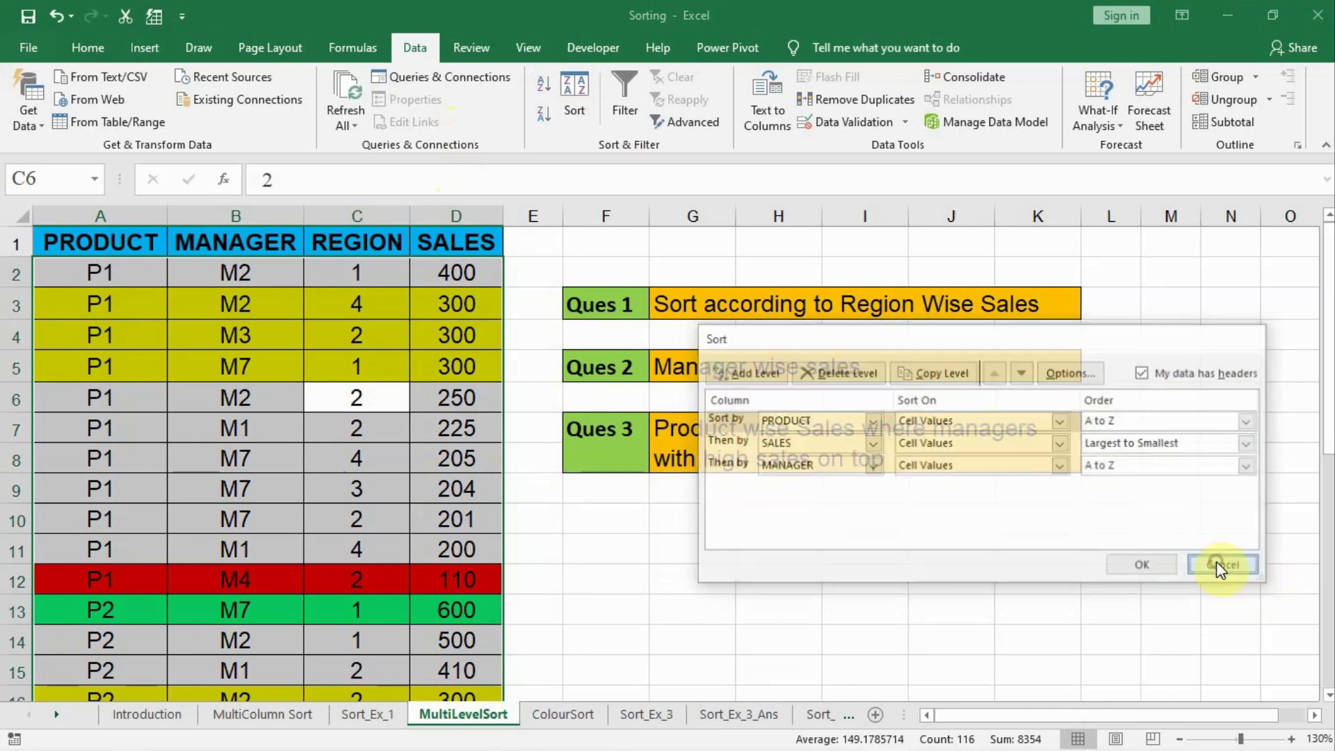
Recheck the P1 rows against their sales values and tied sales, and view the start of the P2 group.
{"action": "left_click", "coordinate": [300, 389]}
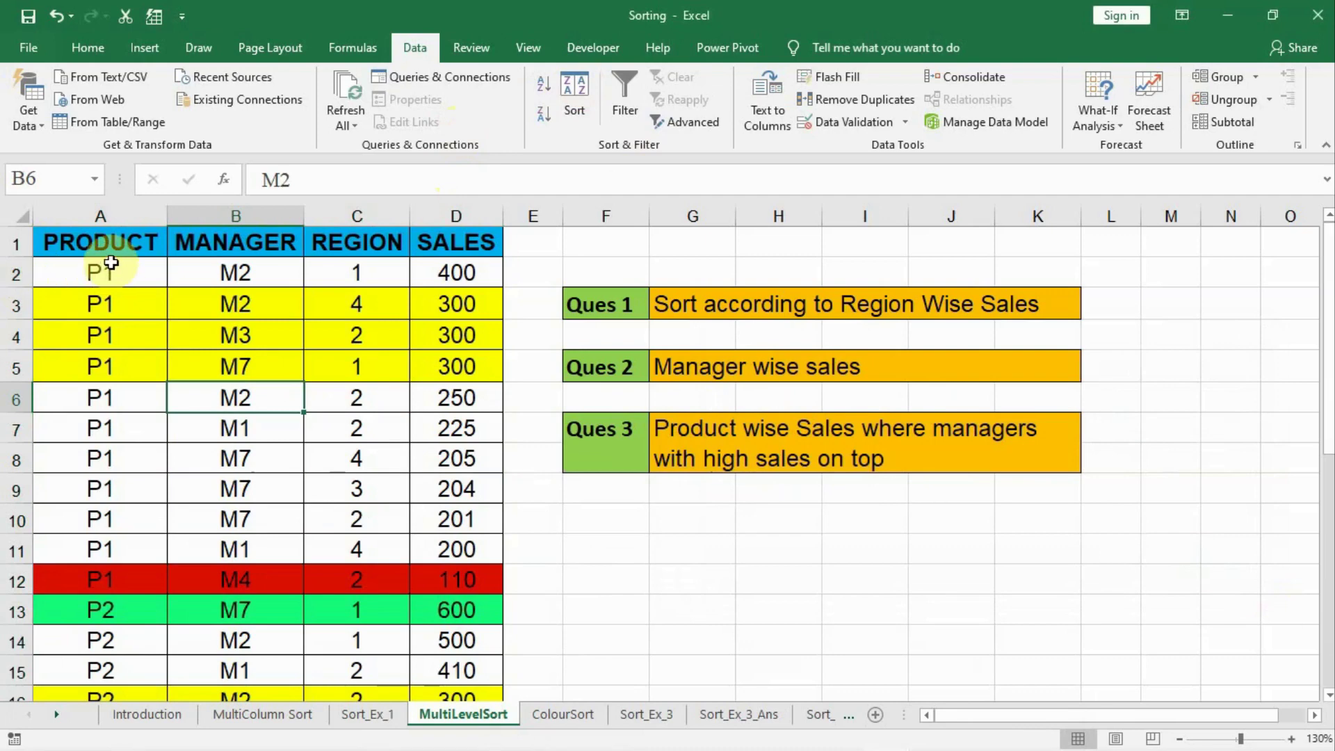
{"action": "left_click_drag", "start_coordinate": [104, 267], "coordinate": [75, 580]}
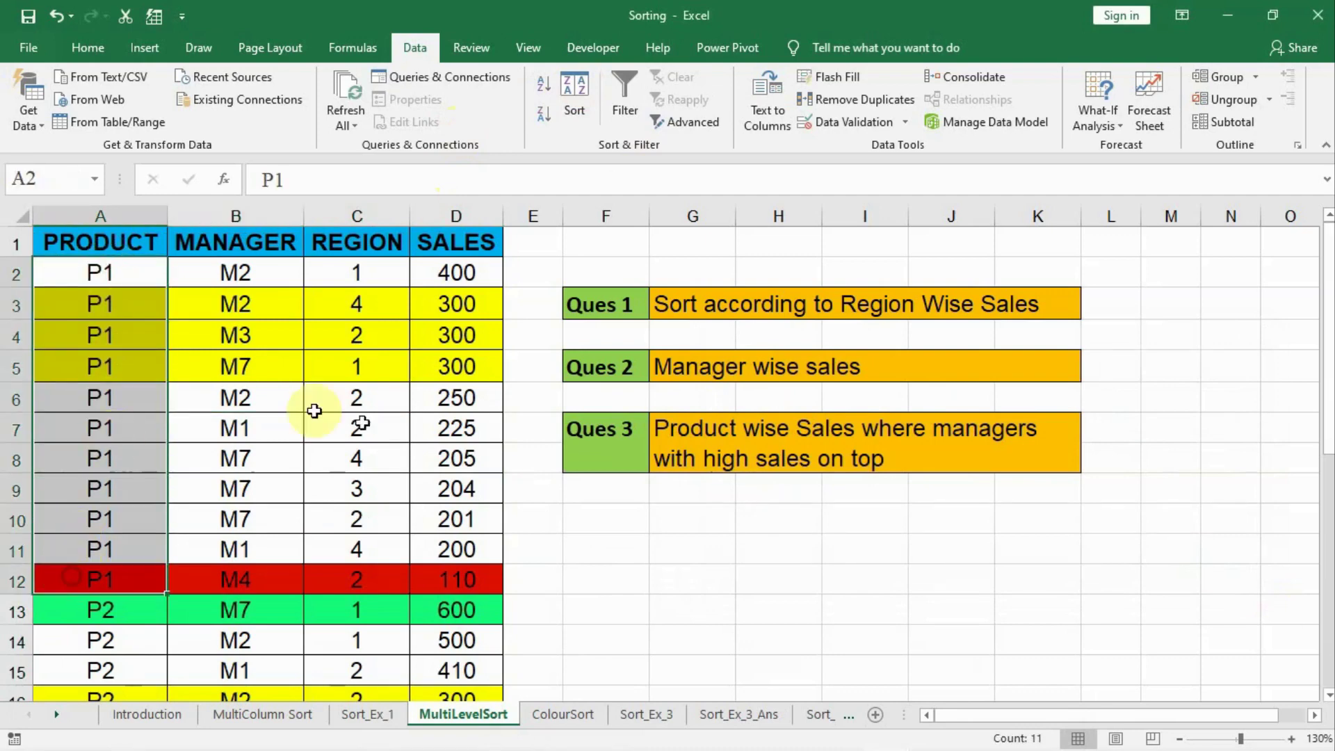
{"action": "left_click", "coordinate": [133, 374]}
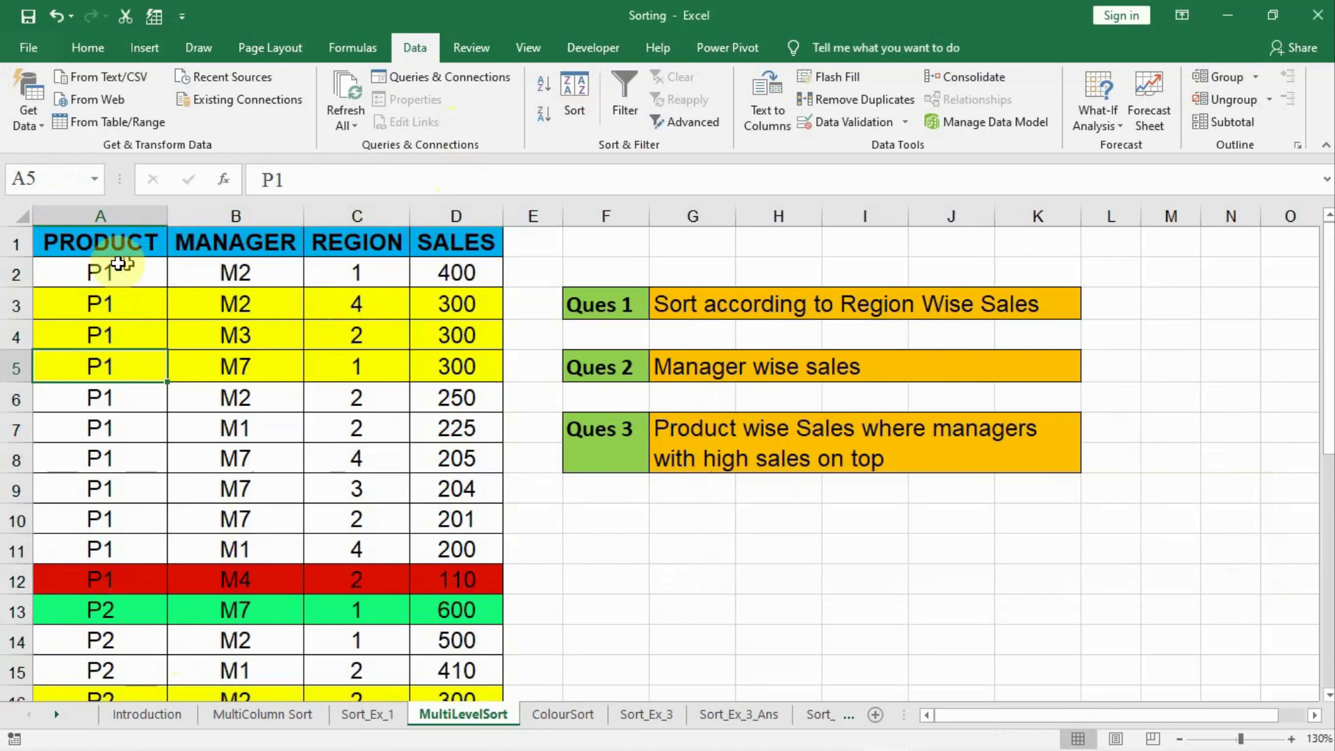
{"action": "left_click_drag", "start_coordinate": [120, 267], "coordinate": [91, 551]}
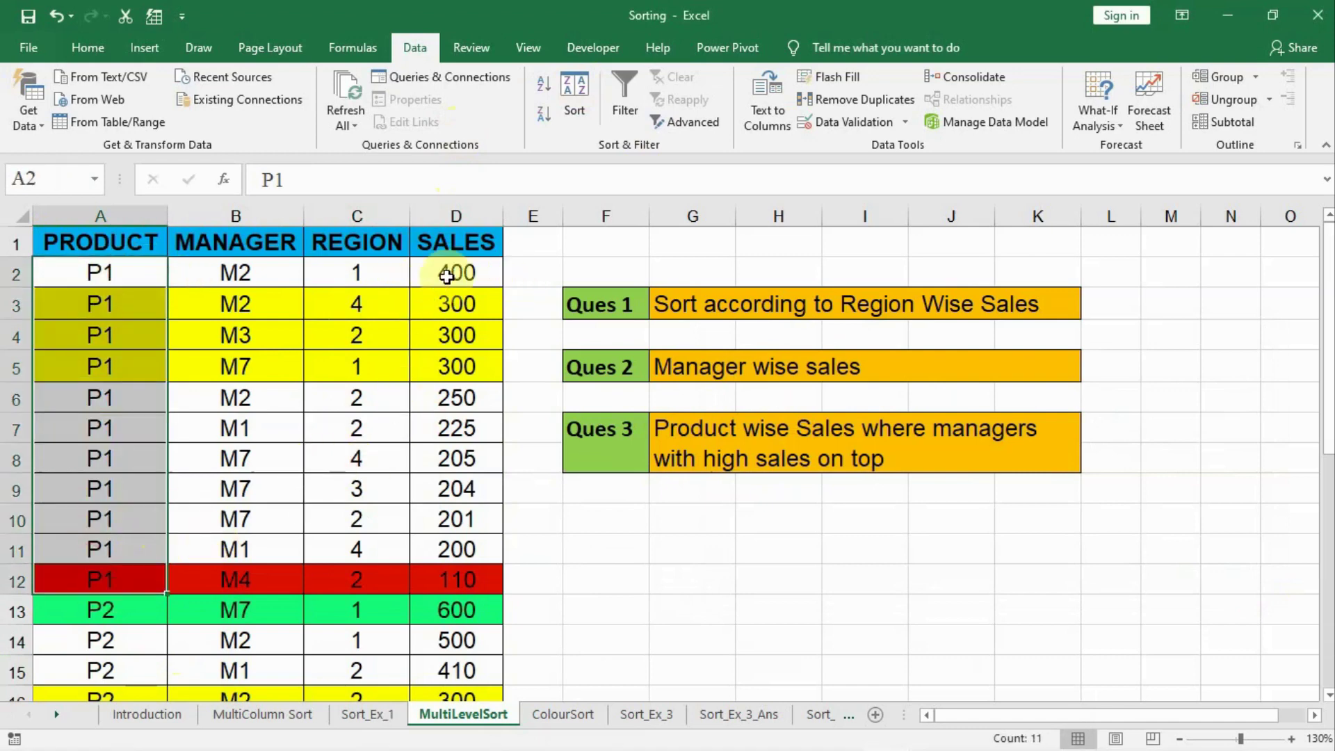
{"action": "left_click_drag", "start_coordinate": [447, 271], "coordinate": [489, 591]}
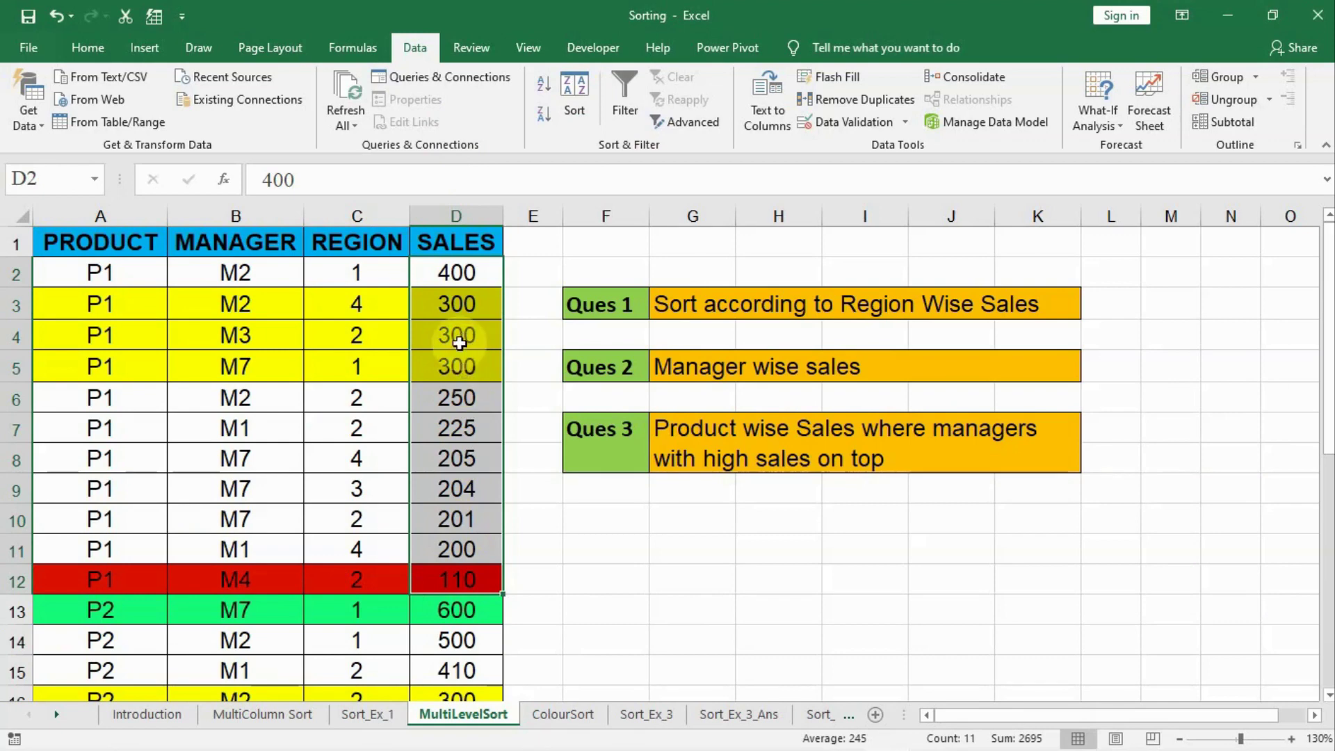
{"action": "left_click_drag", "start_coordinate": [448, 299], "coordinate": [459, 365]}
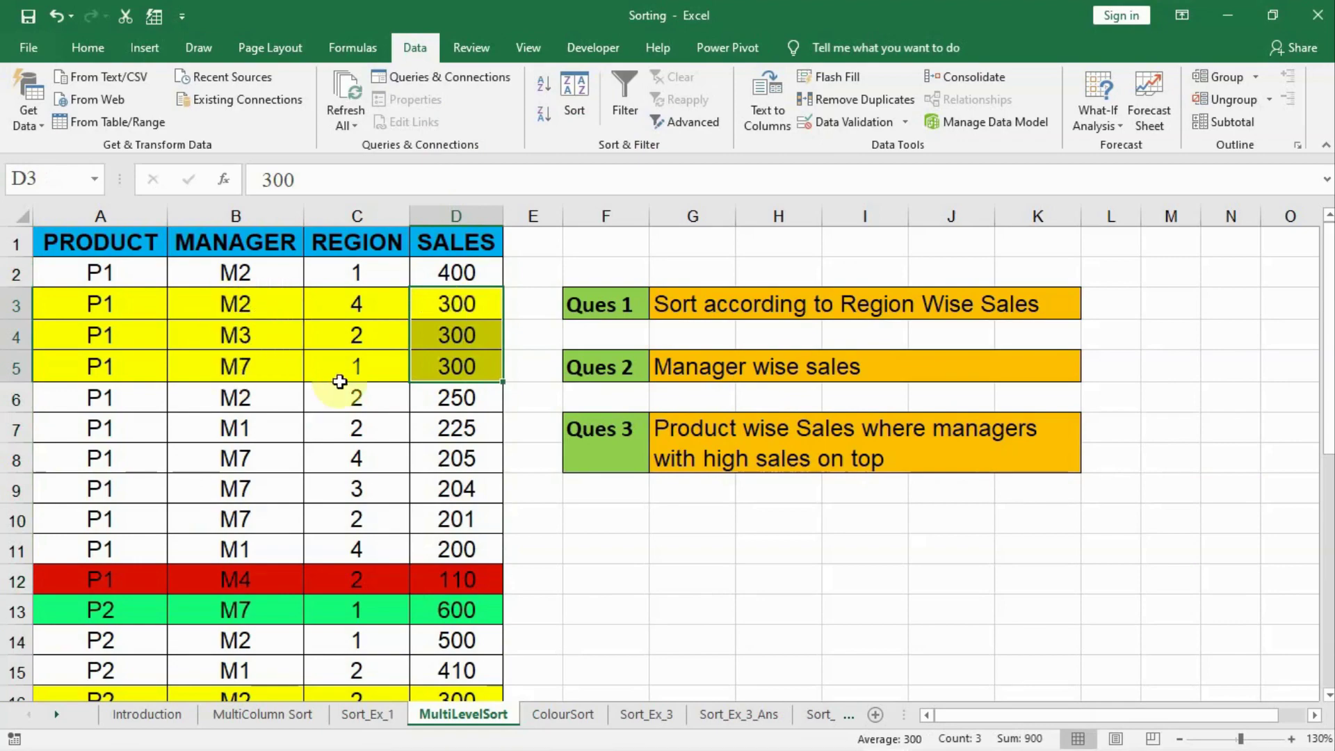
{"action": "scroll", "coordinate": [184, 475], "scroll_direction": "down", "scroll_amount": 3}
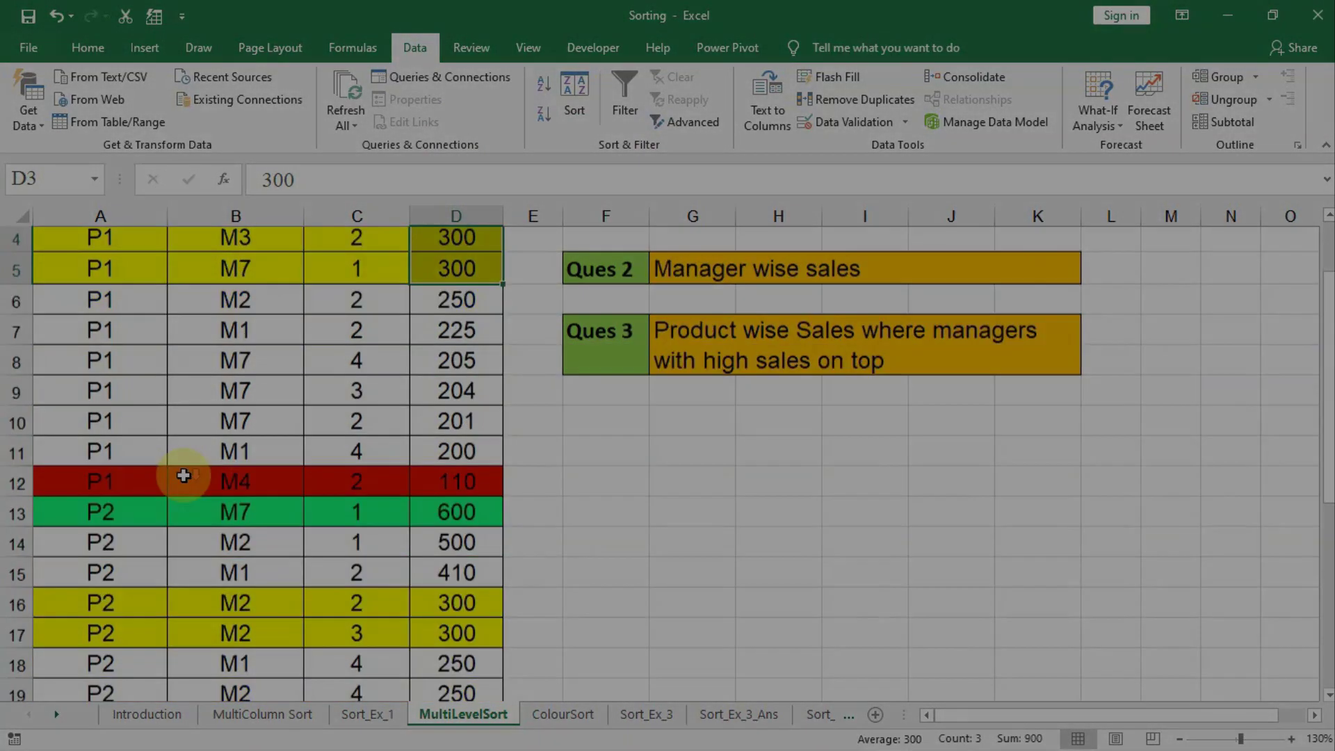